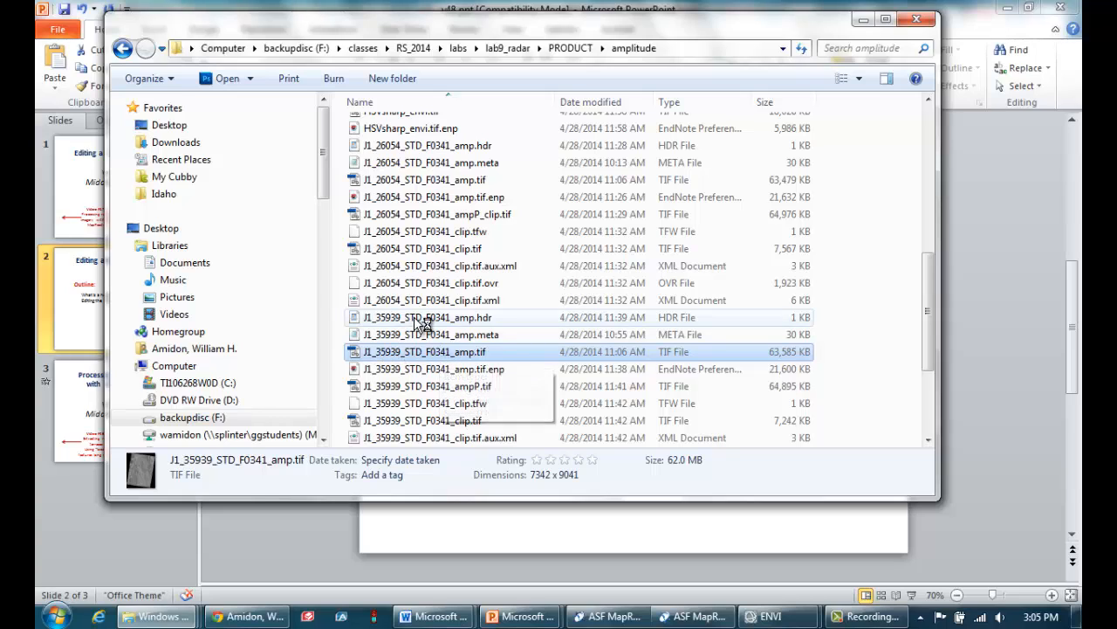
Open the header file J1_35939_STD_F0341_amp.hdr in WordPad
left_click(417, 318)
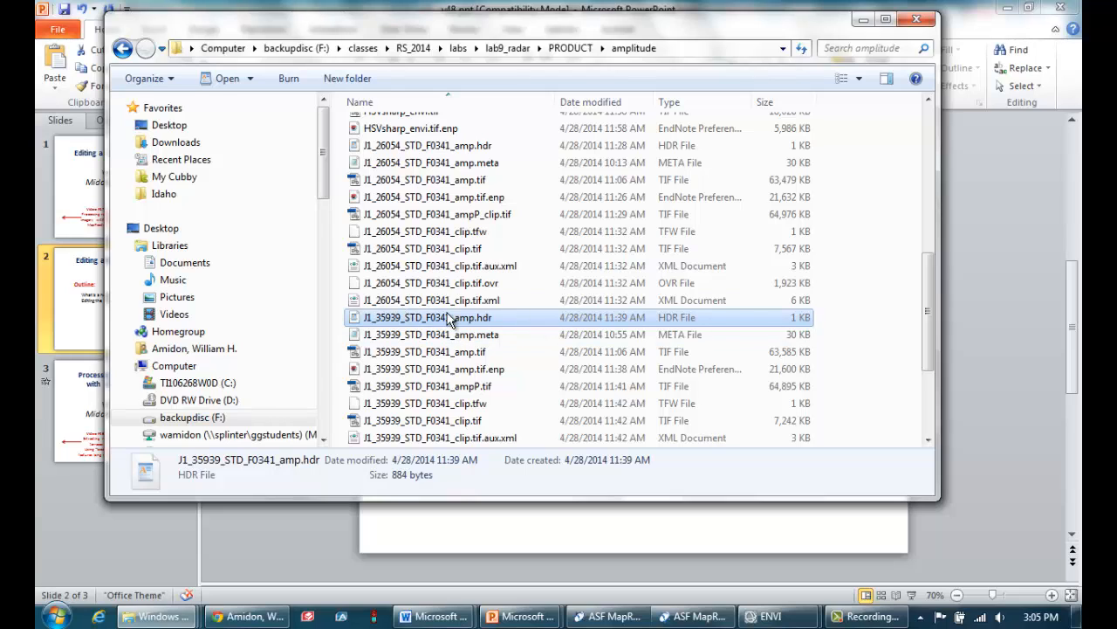
right_click(427, 323)
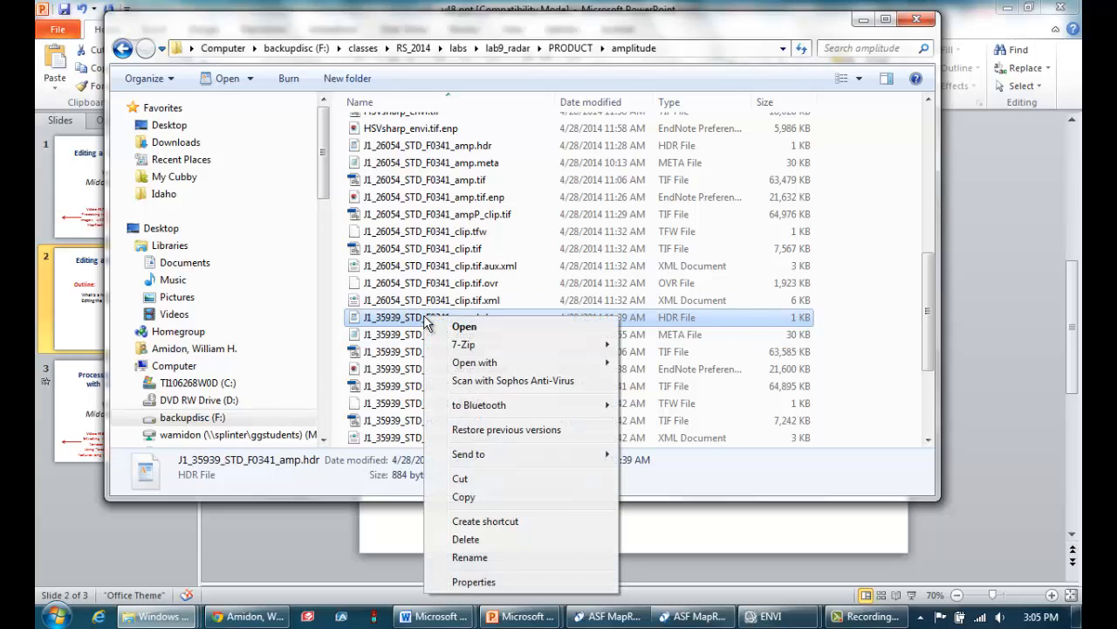
mouse_move(572, 362)
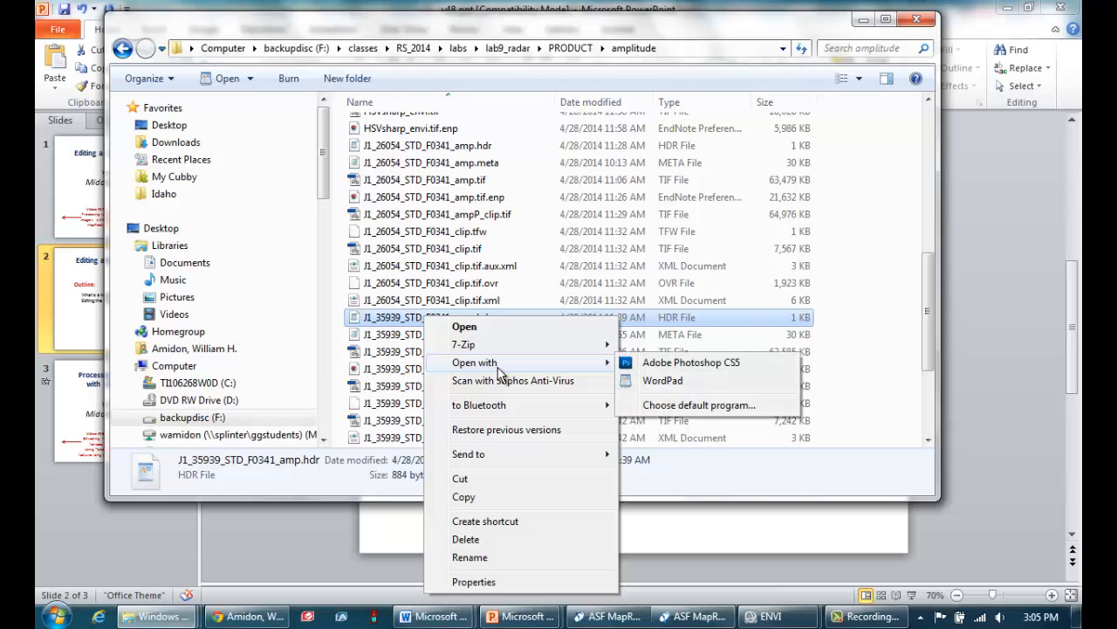
left_click(660, 381)
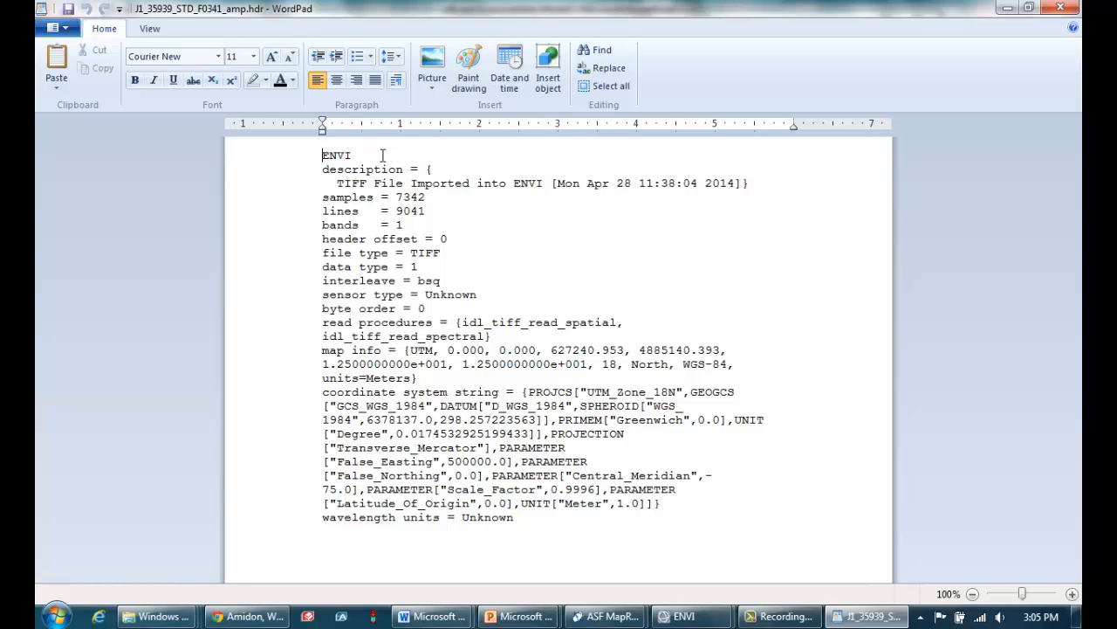
Examine the header's ENVI identifier, description, samples, lines, bands and data type entries
left_click_drag(383, 156, 322, 157)
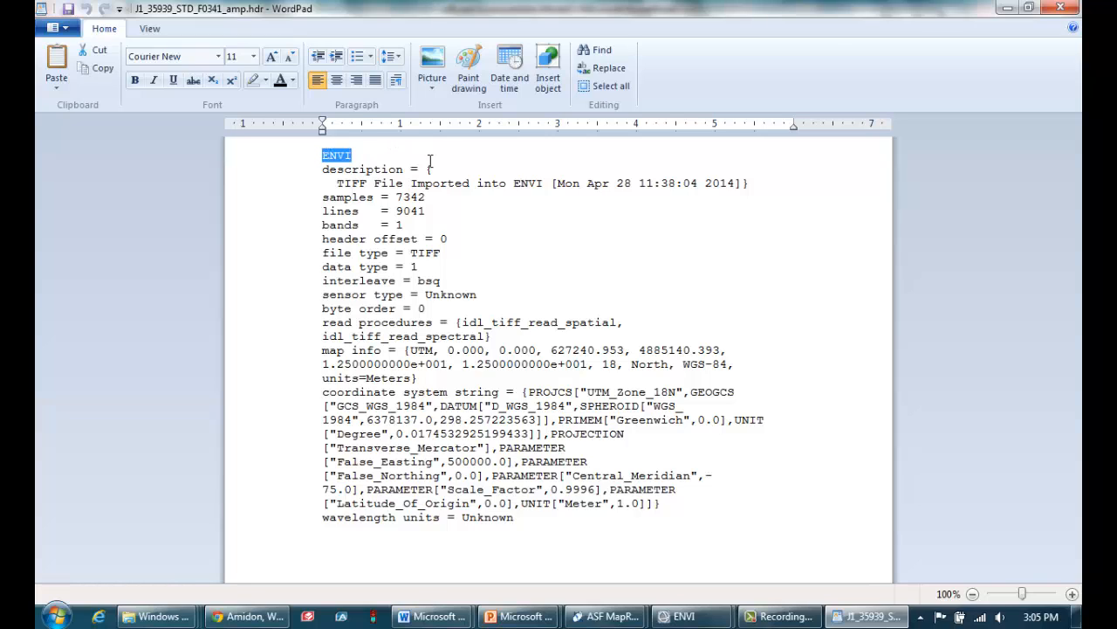
left_click(449, 181)
left_click_drag(449, 182, 309, 175)
left_click_drag(440, 197, 268, 211)
left_click_drag(412, 225, 267, 223)
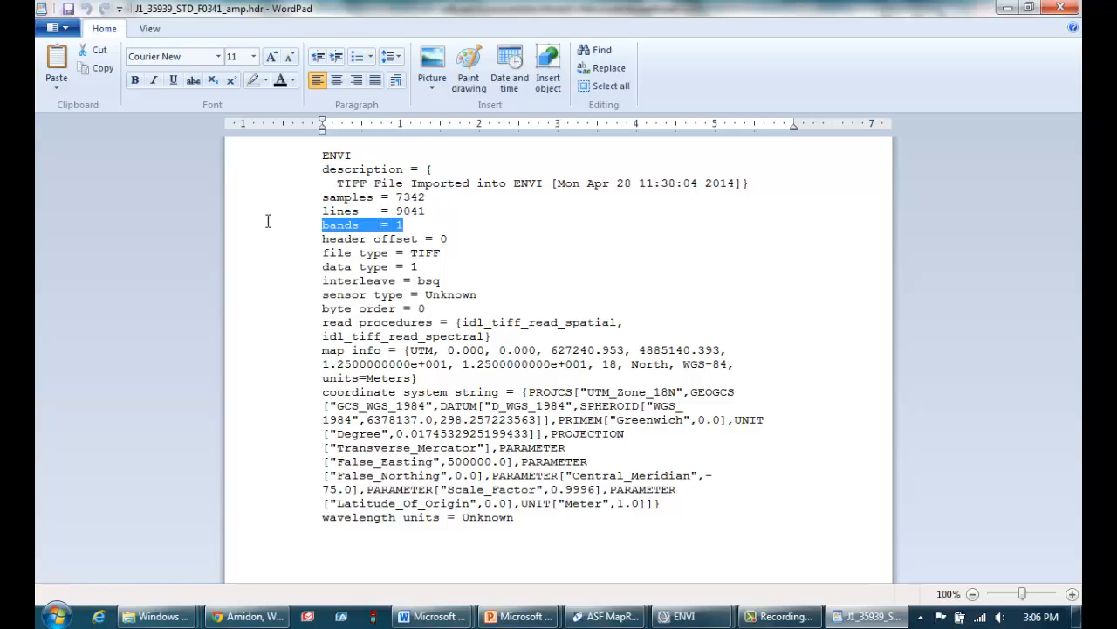
left_click_drag(419, 267, 276, 266)
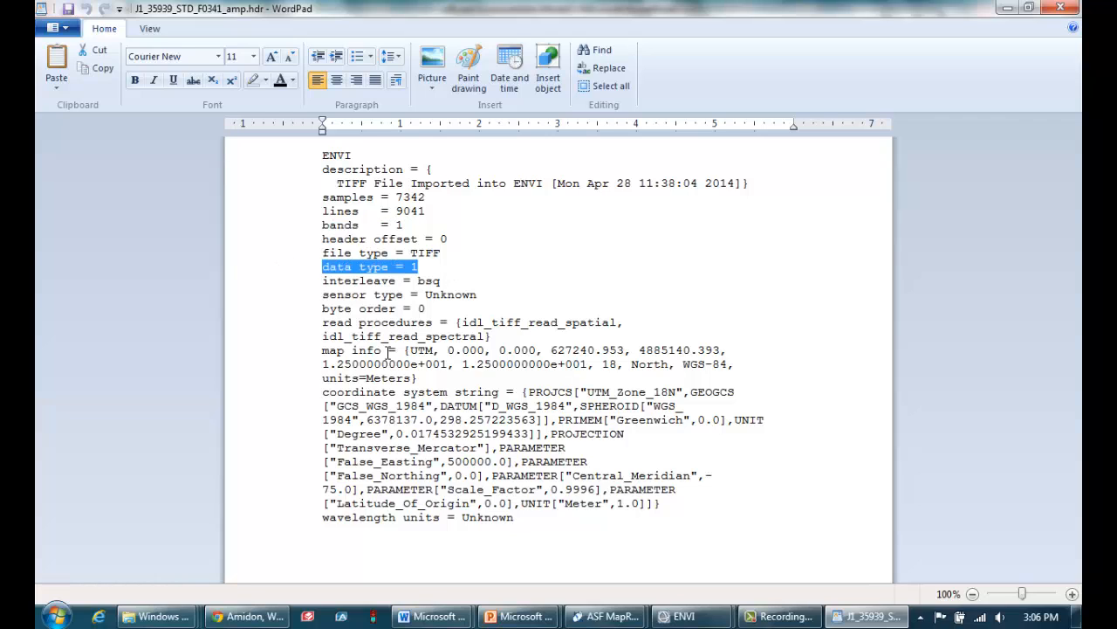
Examine the projection, reference pixel and easting and northing coordinates in the header's map info entry
left_click_drag(382, 350, 316, 351)
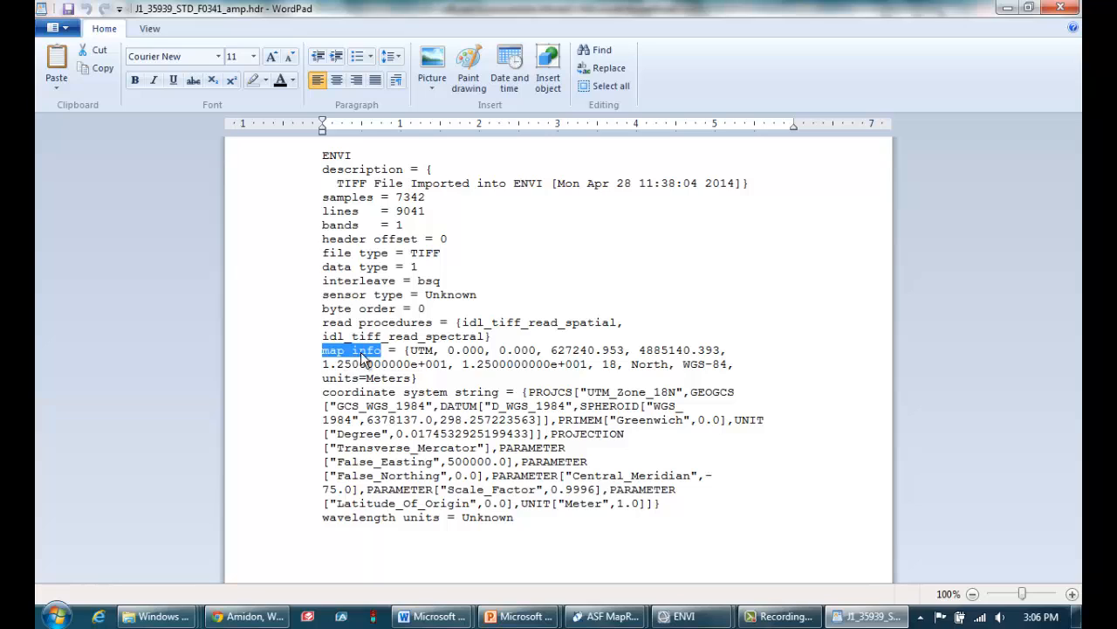
left_click(424, 350)
double_click(424, 350)
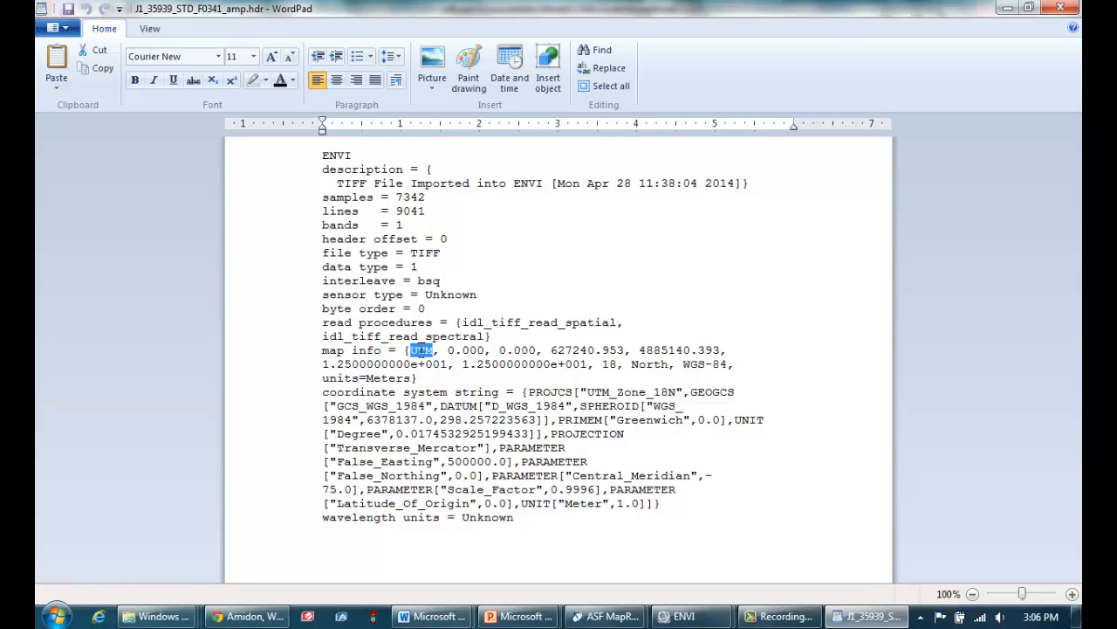
left_click_drag(487, 350, 447, 350)
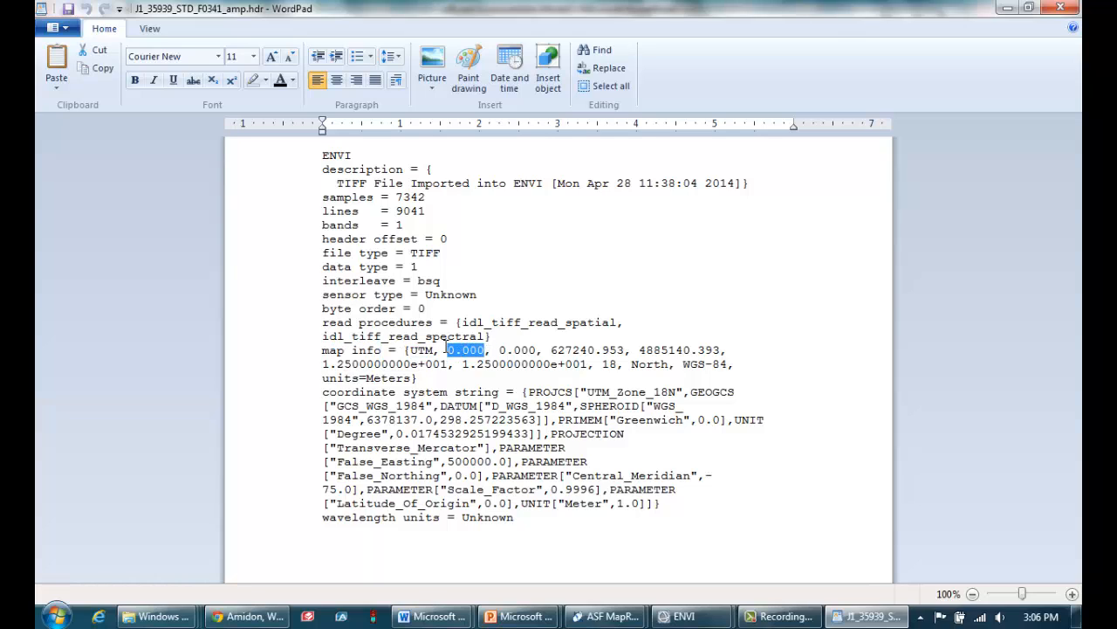
left_click(473, 351)
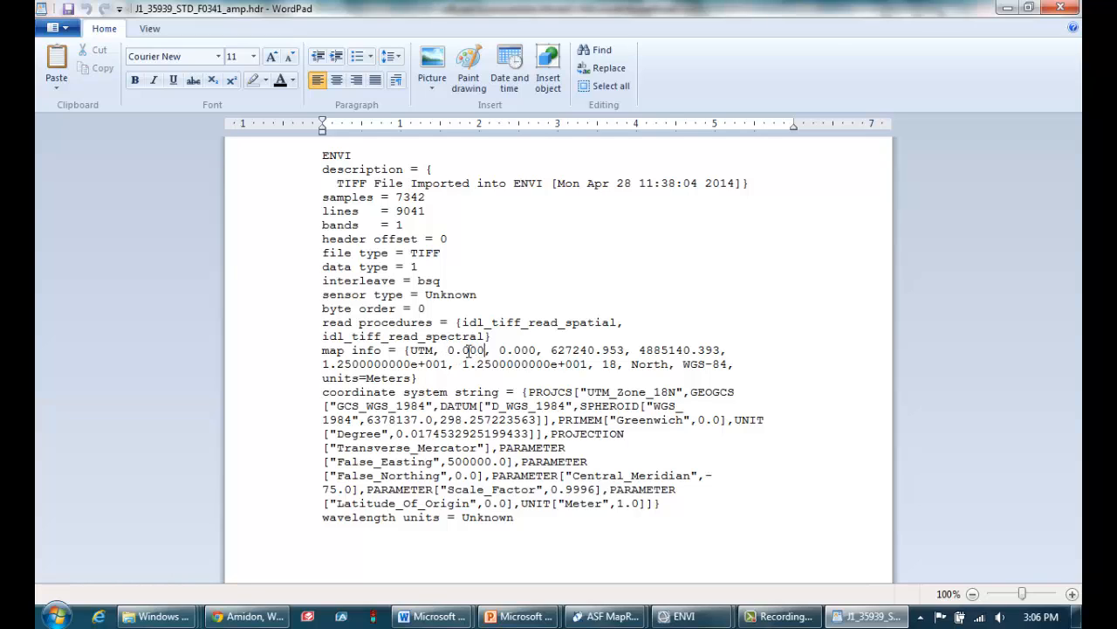
double_click(470, 351)
left_click_drag(539, 350, 499, 350)
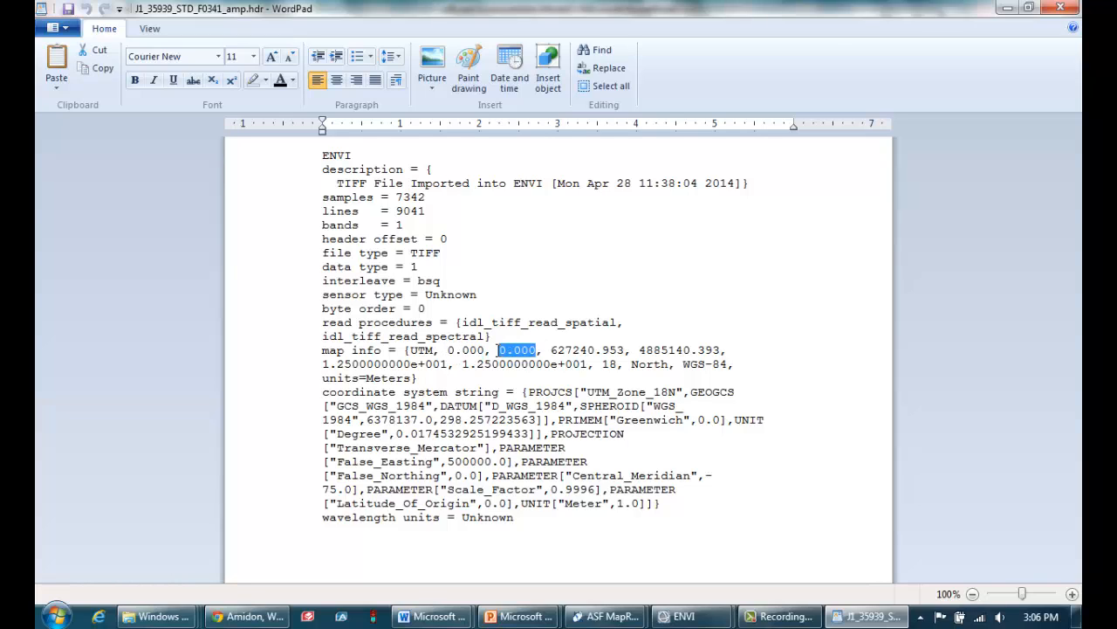
left_click_drag(625, 351, 551, 351)
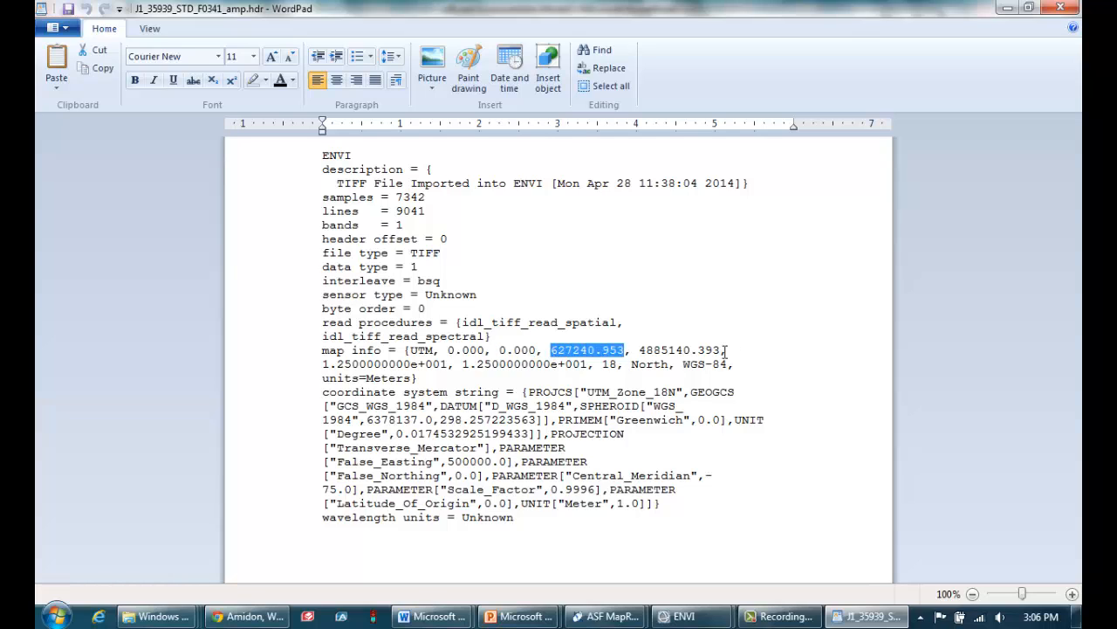
left_click_drag(726, 350, 664, 351)
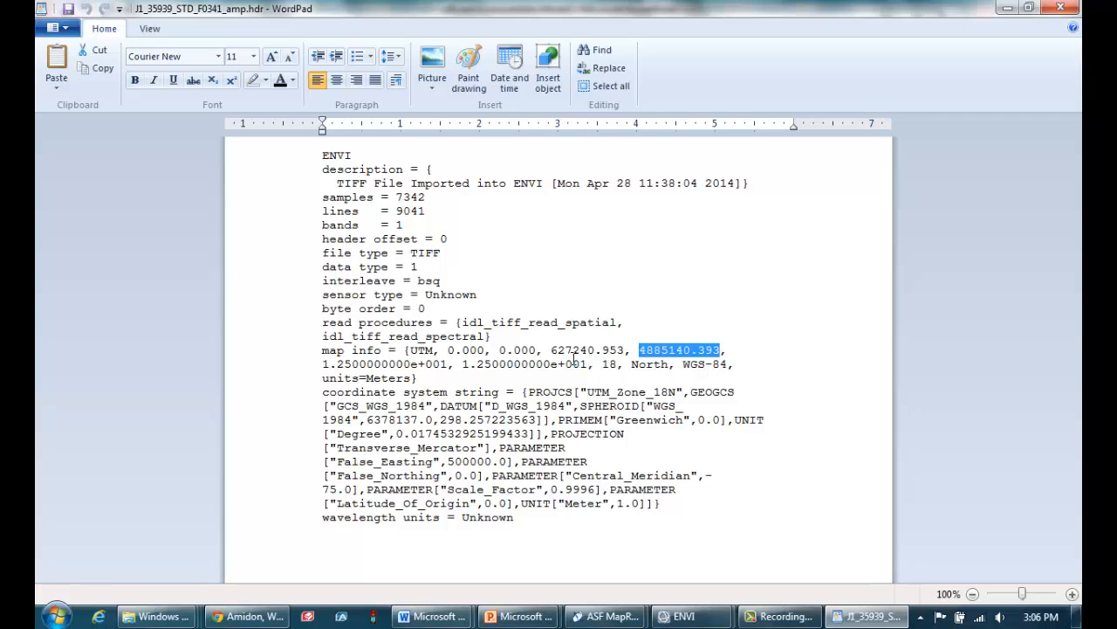
left_click_drag(624, 348, 579, 359)
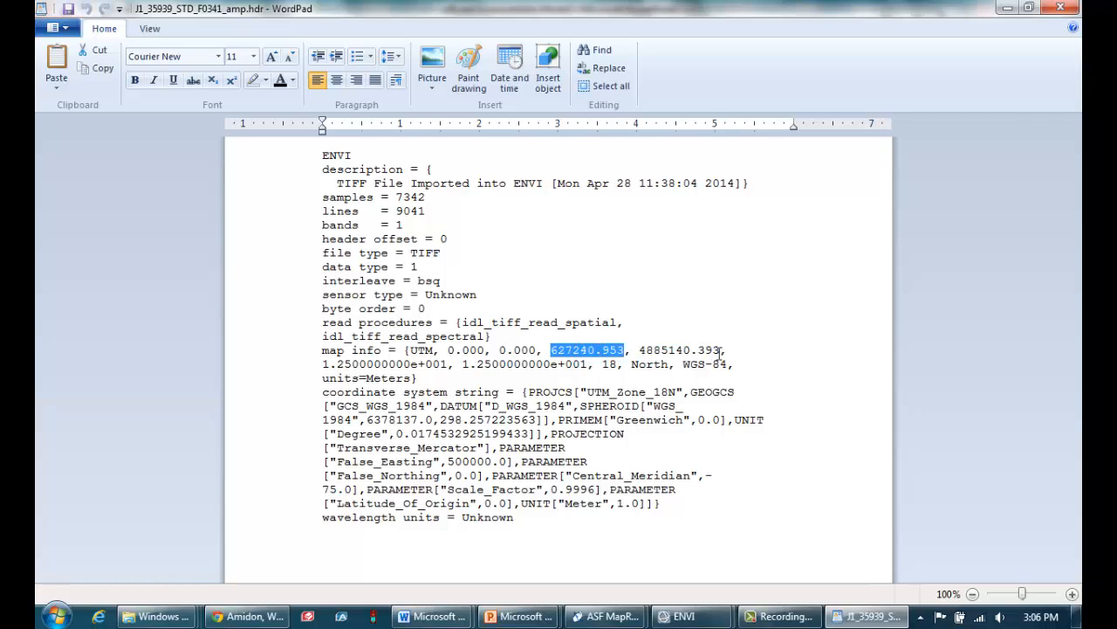
left_click_drag(720, 353, 663, 349)
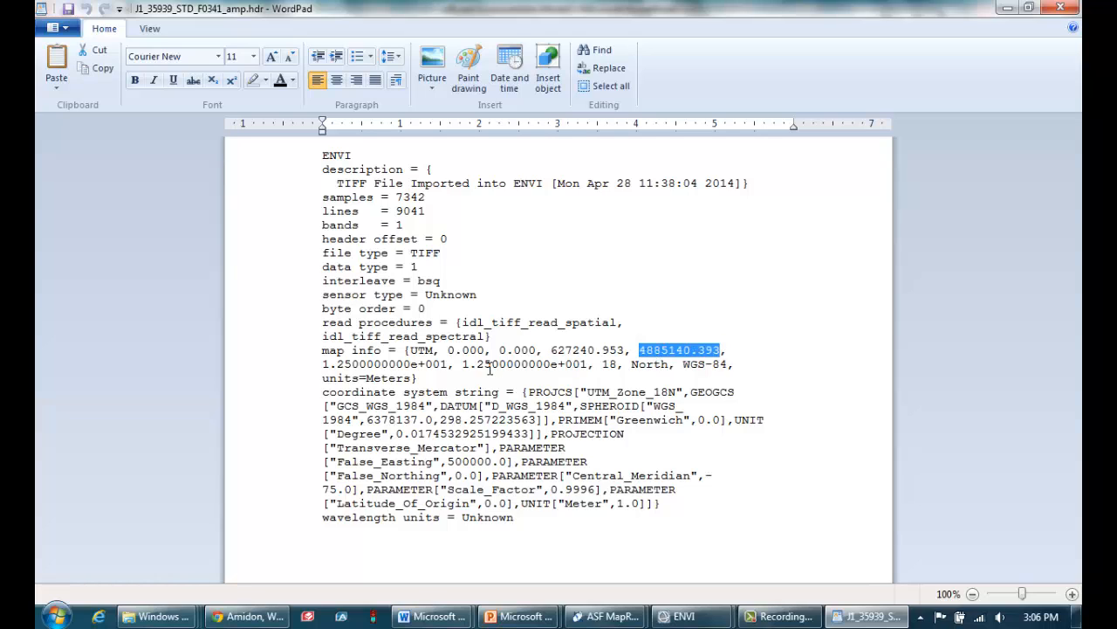
Examine the pixel sizes, UTM zone, hemisphere and datum in the map info, highlight the whole header text, and leave the file
double_click(445, 364)
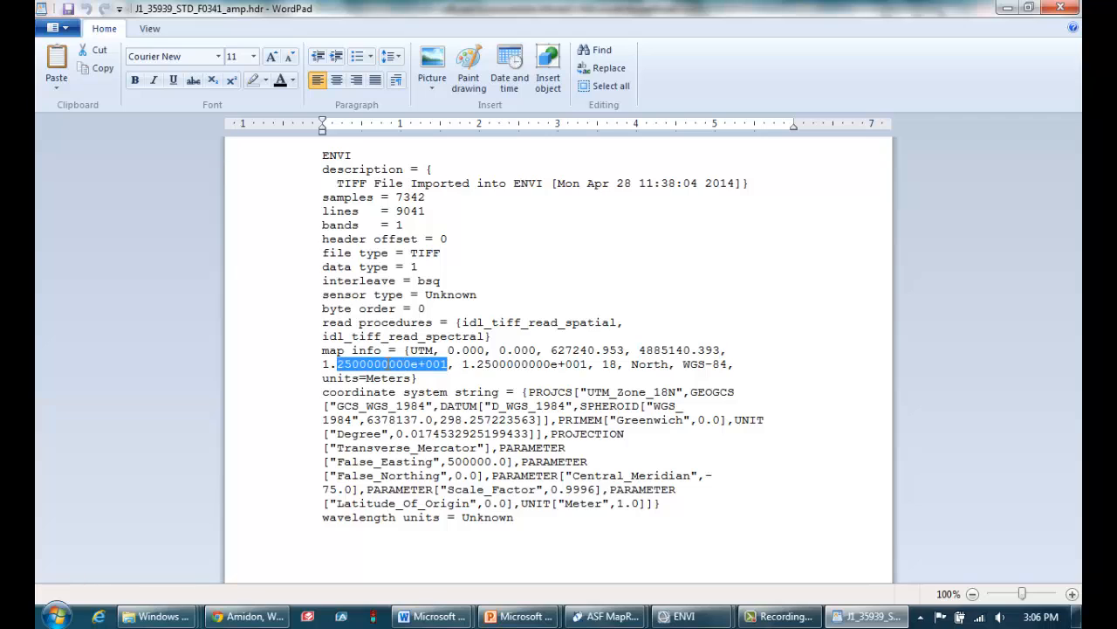
left_click(322, 363, "shift")
left_click_drag(591, 365, 463, 365)
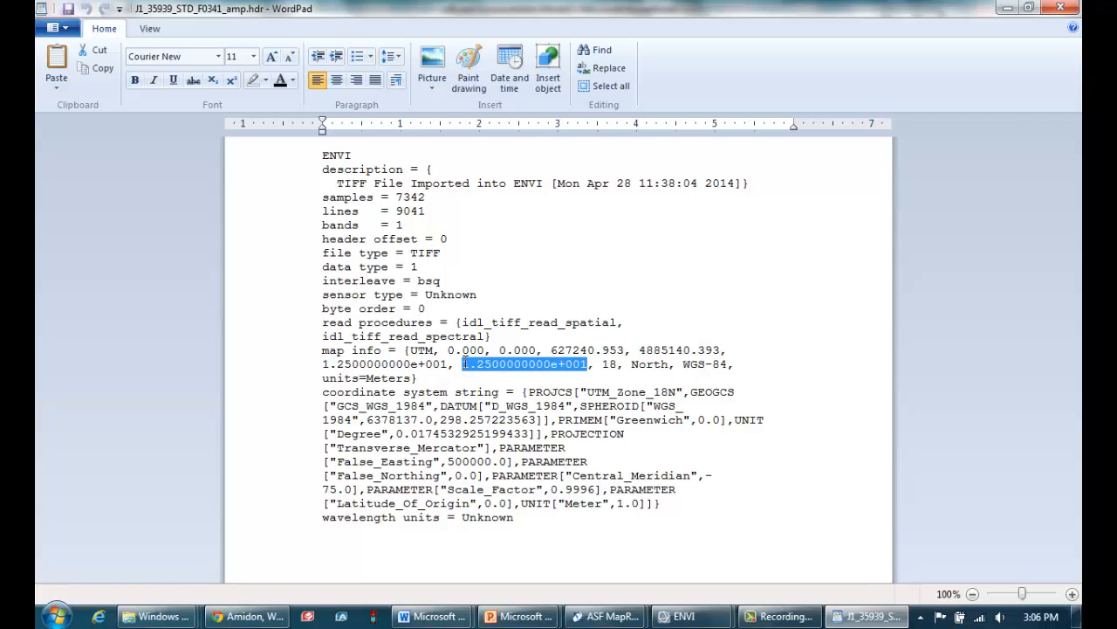
left_click(551, 384)
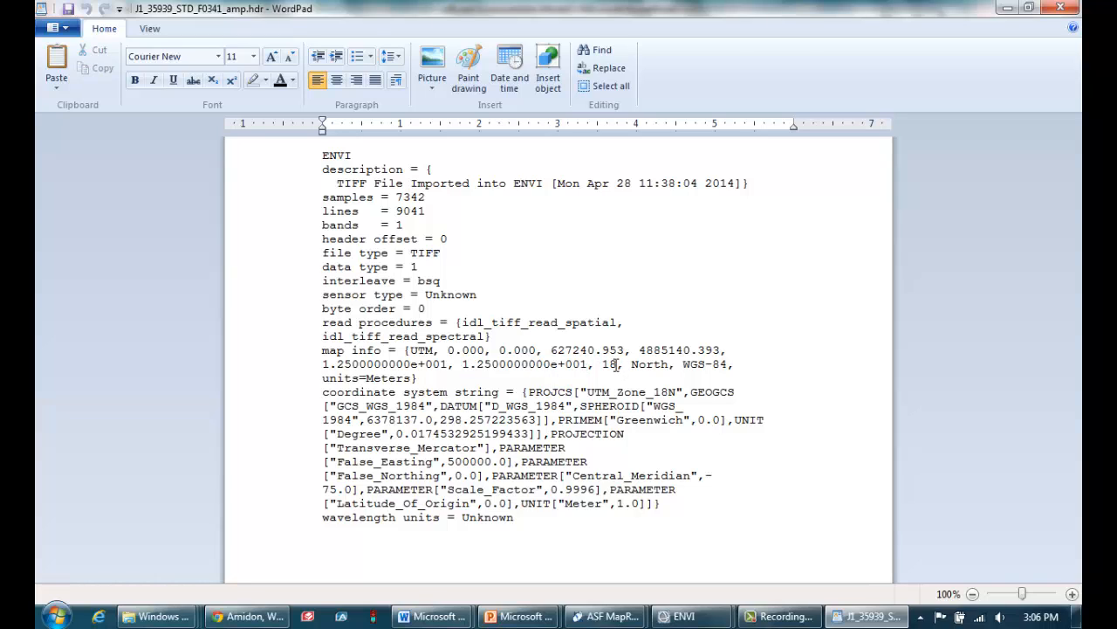
left_click_drag(618, 364, 601, 364)
left_click_drag(672, 364, 631, 364)
left_click_drag(728, 365, 683, 365)
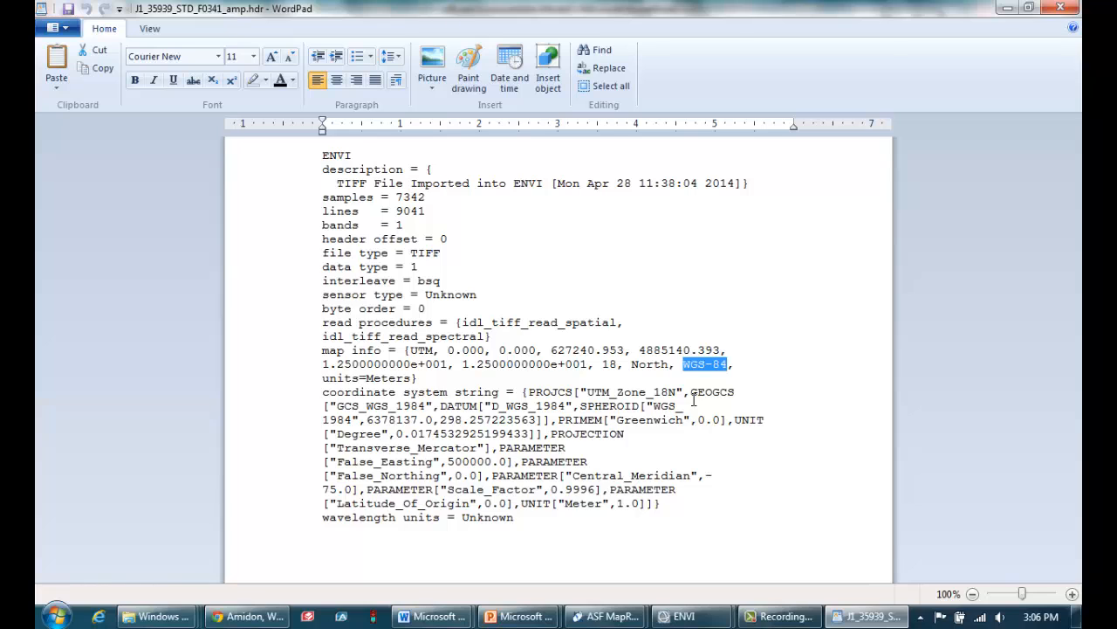
left_click_drag(561, 563, 330, 147)
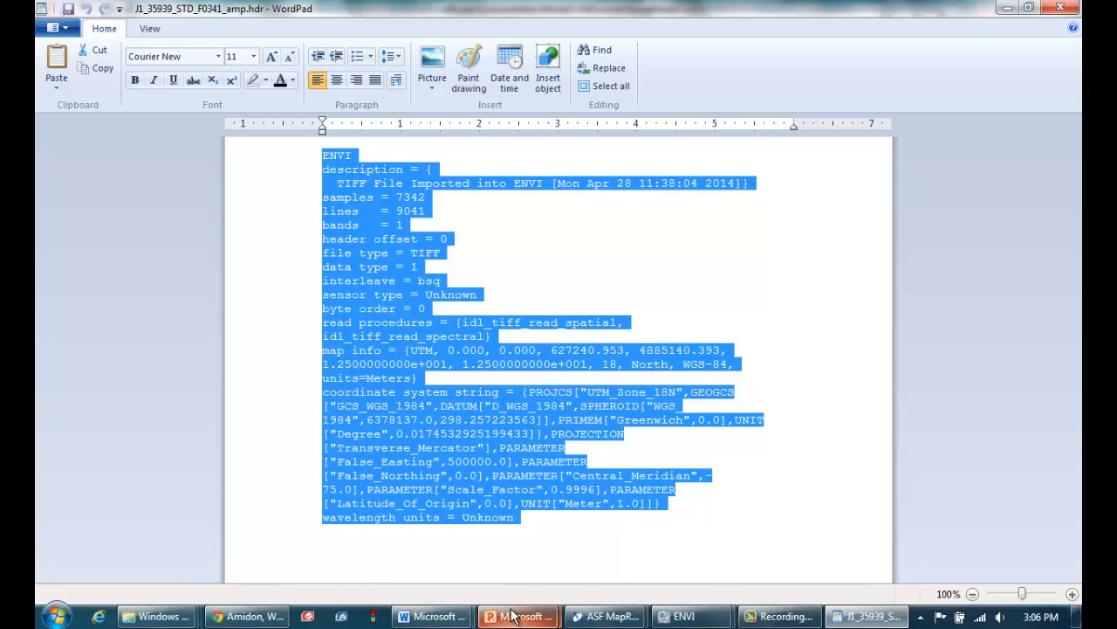
left_click(427, 532)
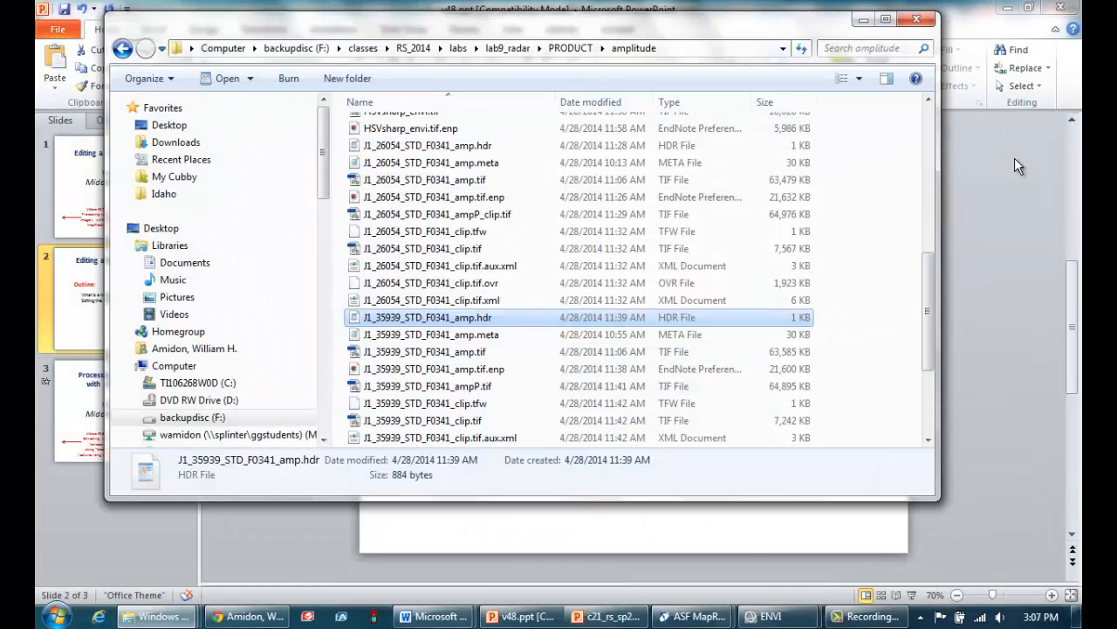
Switch to the main ENVI window and minimize the Data Manager
left_click(770, 616)
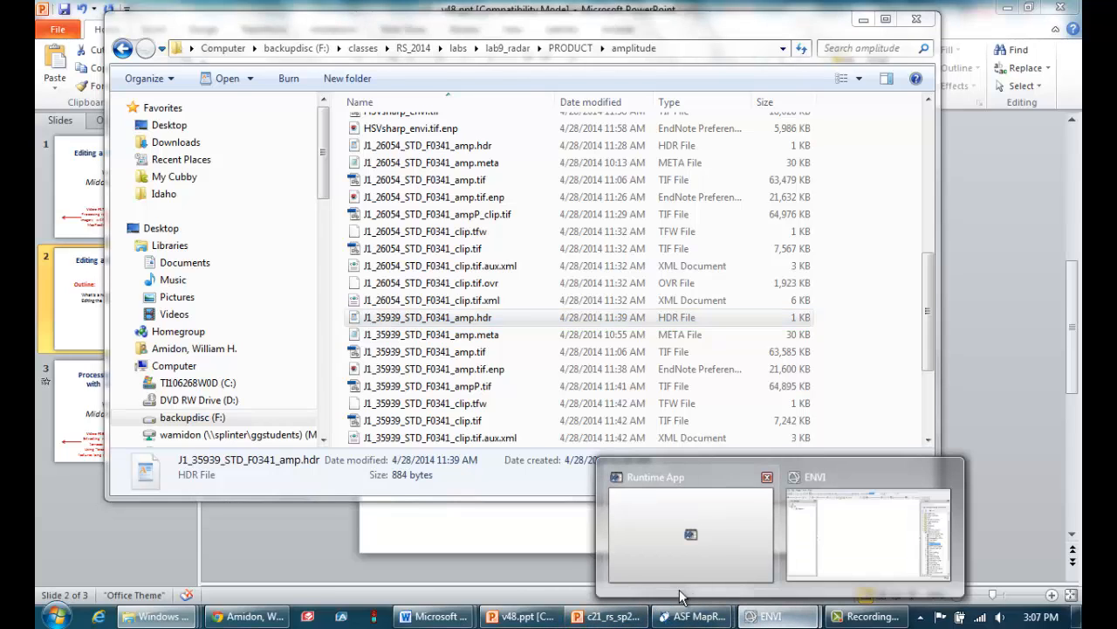
left_click(818, 526)
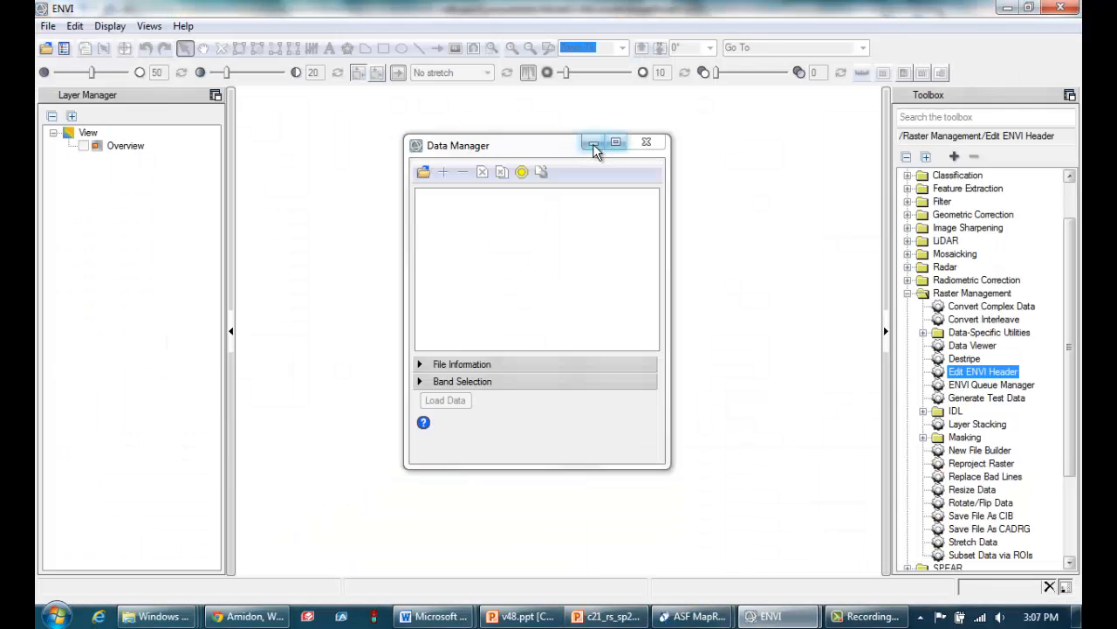
left_click(592, 143)
Start opening a file and browse to the wills_extra_files folder inside Lab9_radar's Data folder
left_click(45, 26)
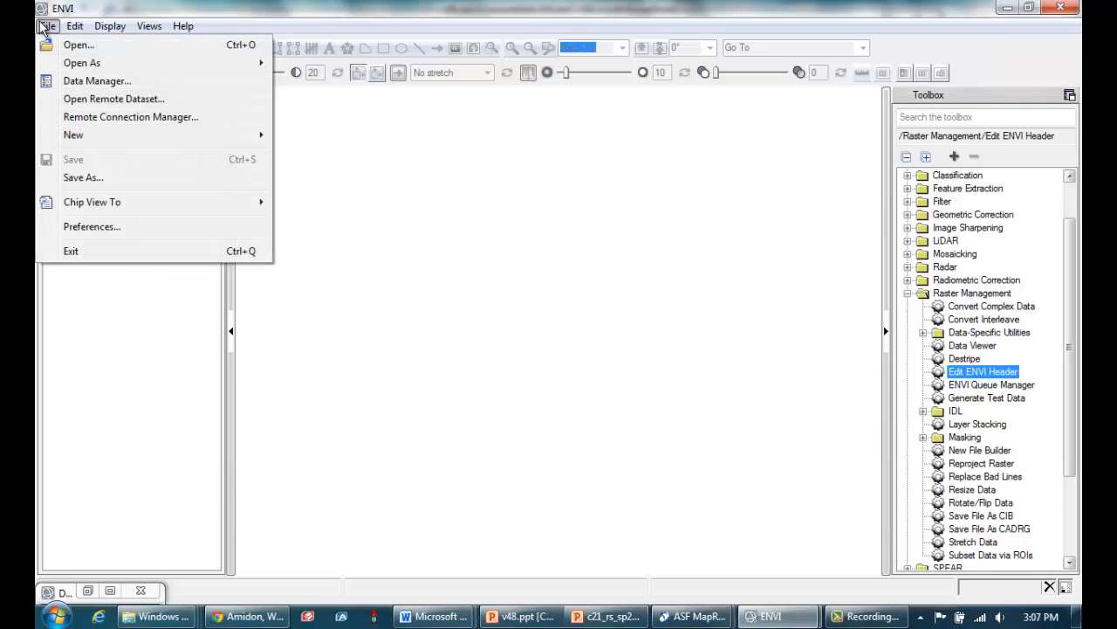
left_click(91, 49)
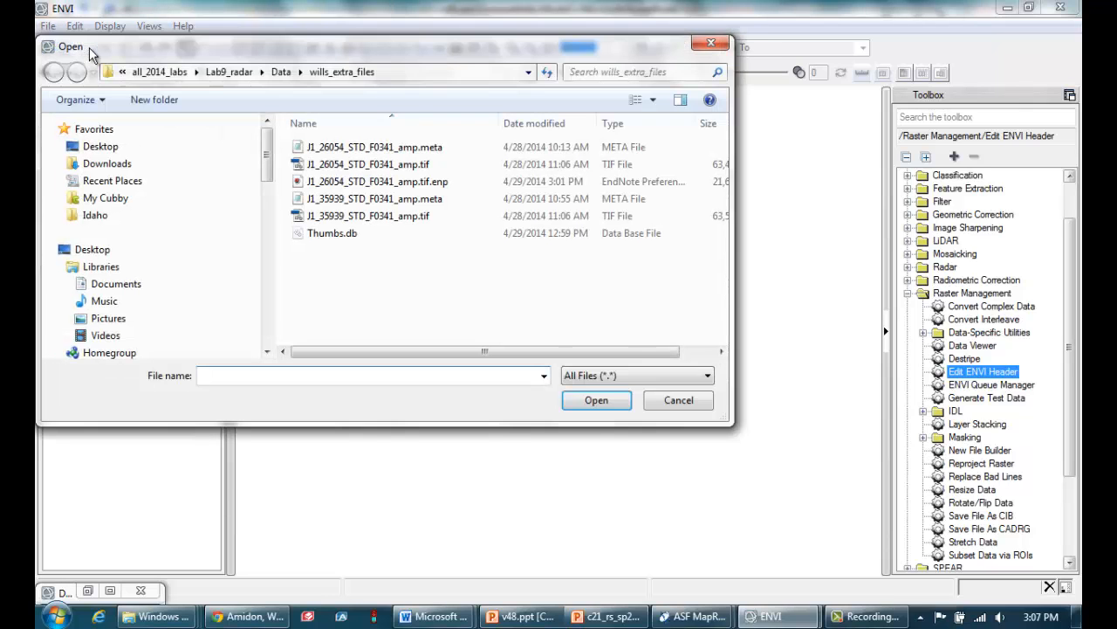
left_click(232, 71)
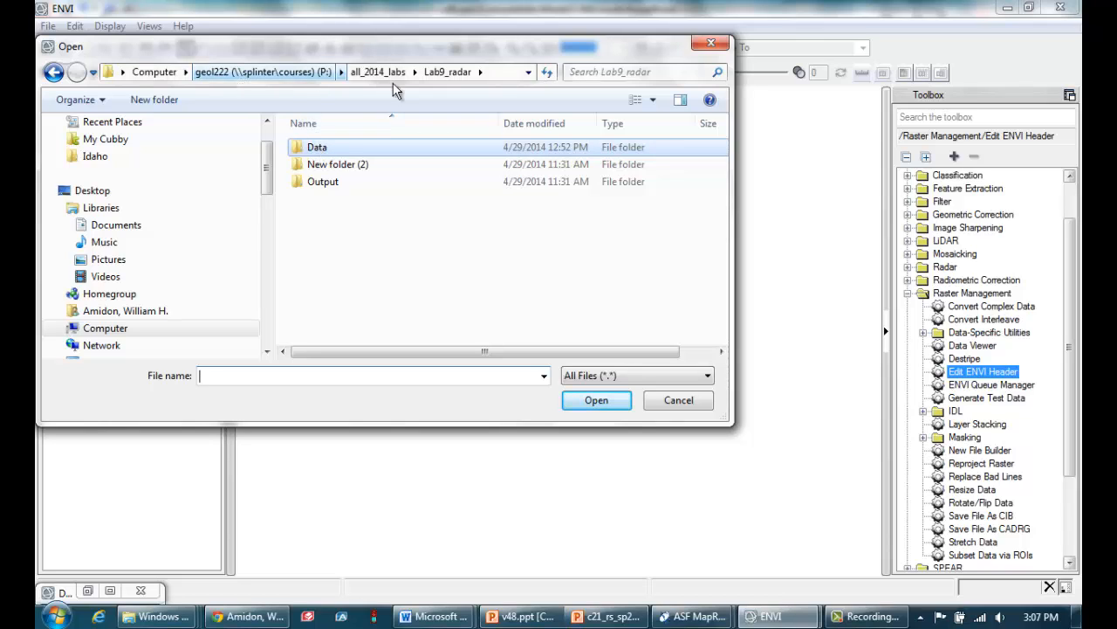
double_click(334, 150)
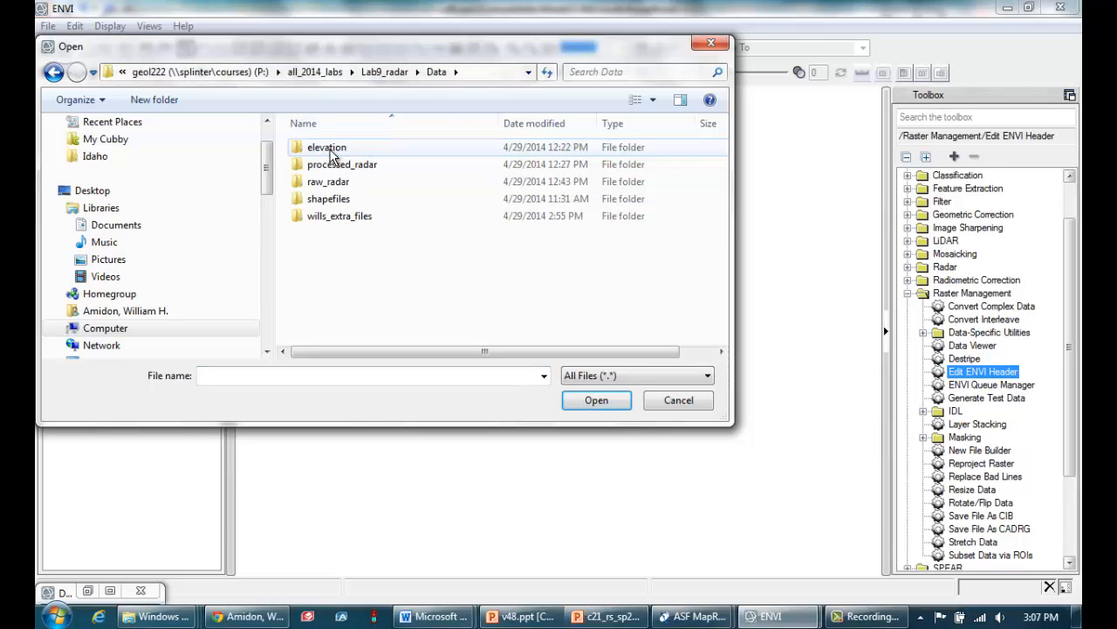
left_click(334, 220)
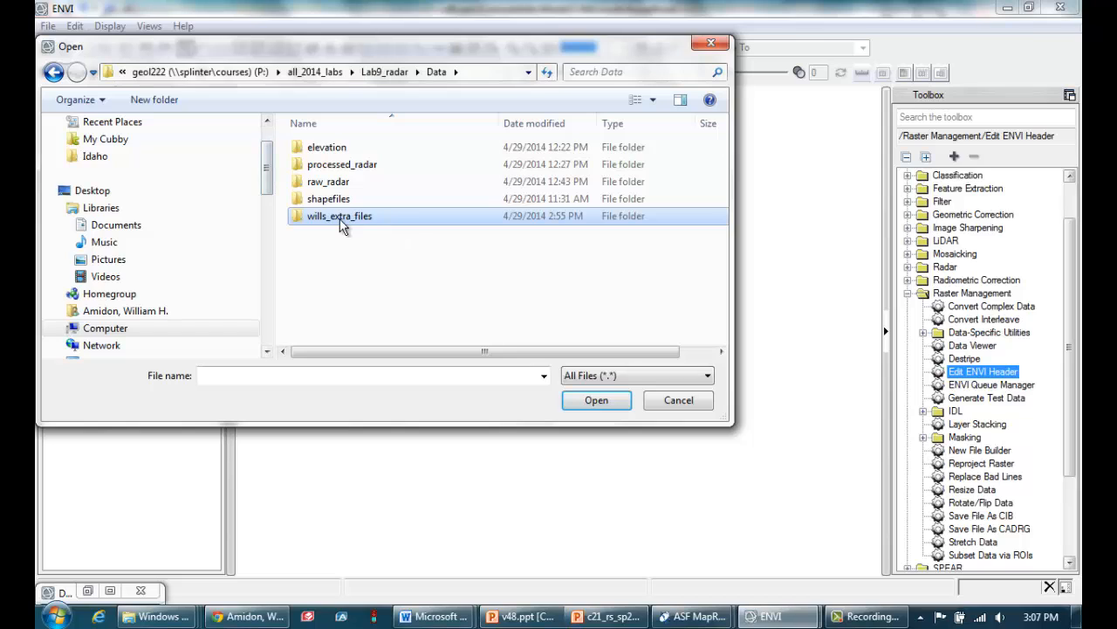
double_click(339, 218)
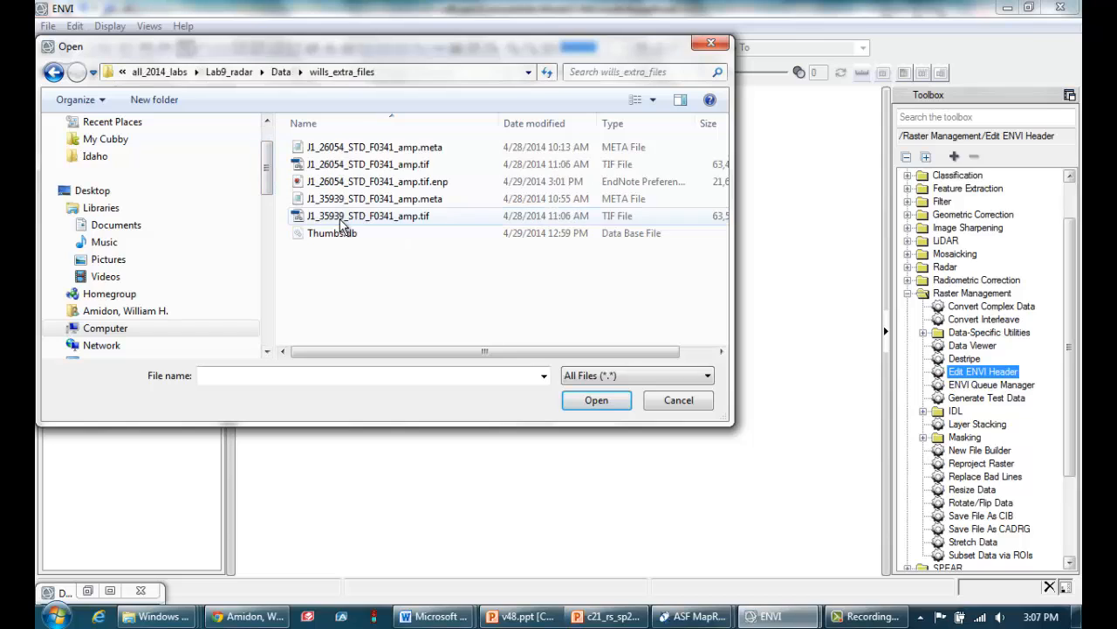
Open the two radar images J1_26054_STD_F0341_amp.tif and J1_35939_STD_F0341_amp.tif together
left_click(383, 169)
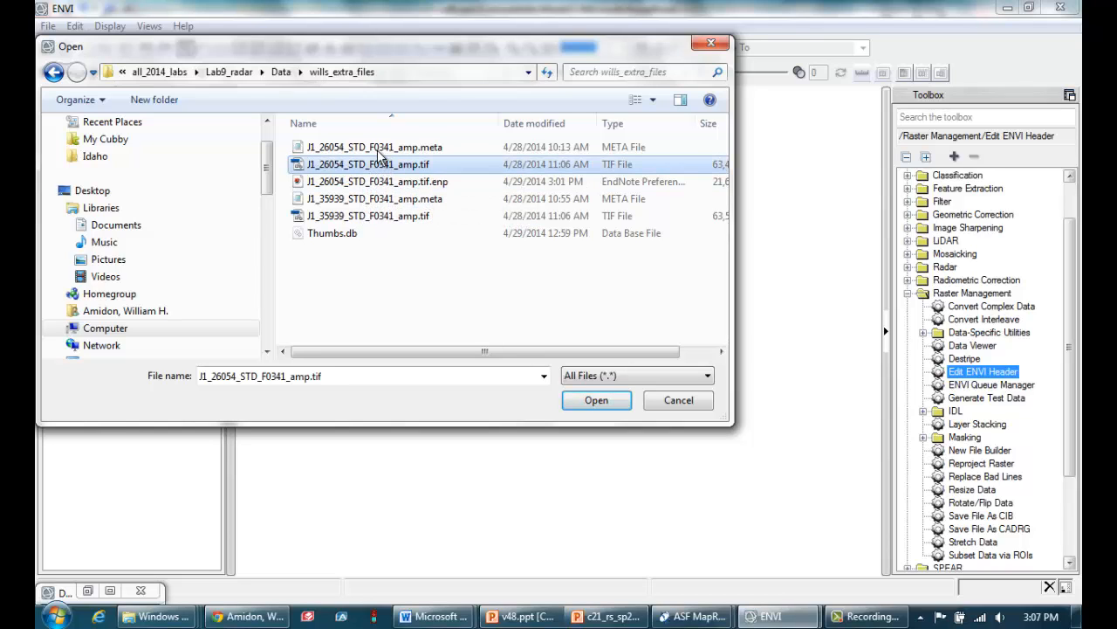
left_click(378, 150)
left_click(384, 166)
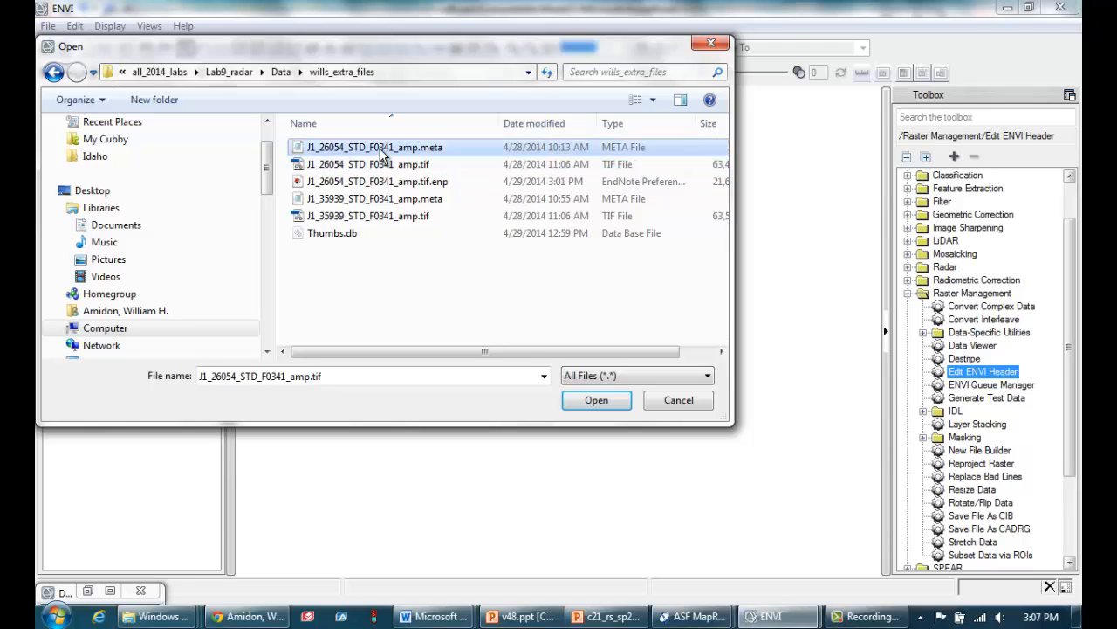
left_click(388, 201)
left_click(386, 165)
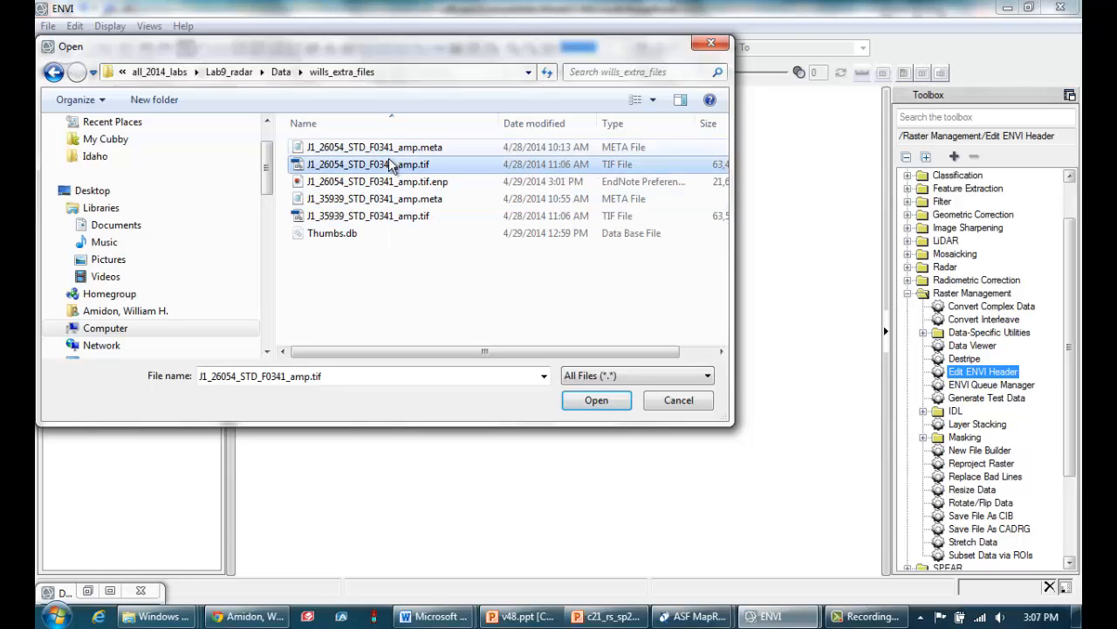
left_click(410, 219, "ctrl")
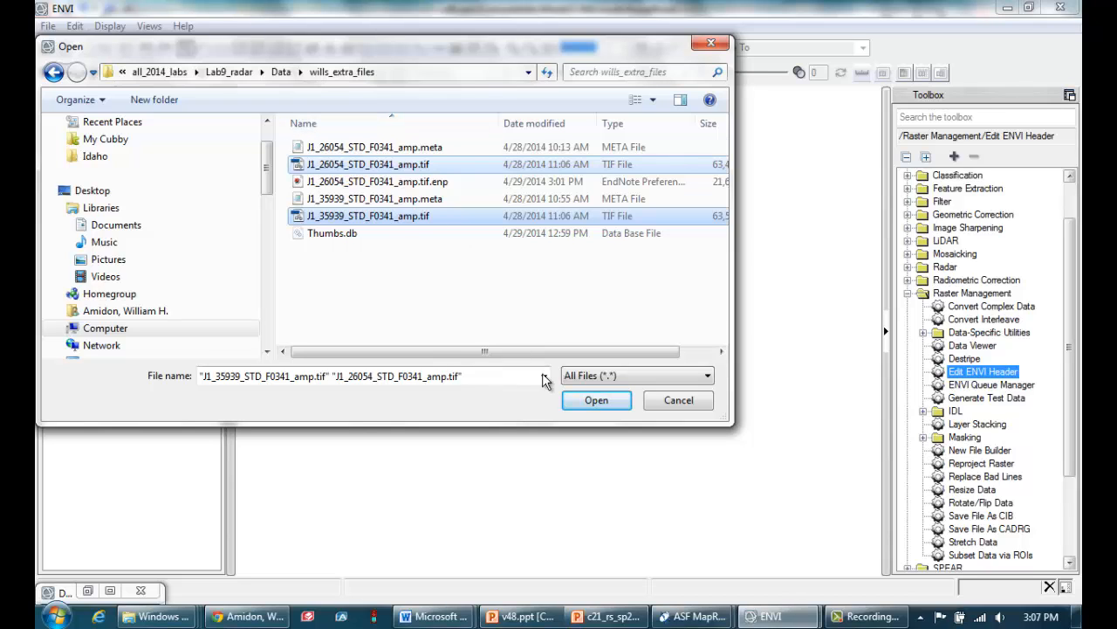
left_click(610, 401)
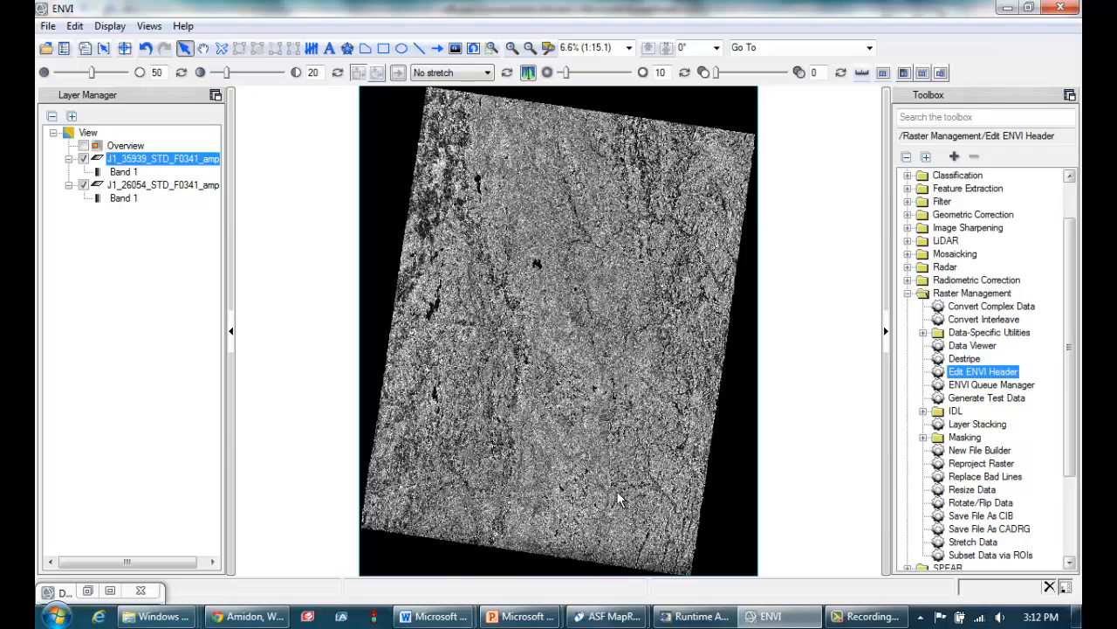
Switch to the wills_extra_files folder and open J1_26054_STD_F0341_amp.meta with Notepad
mouse_move(158, 618)
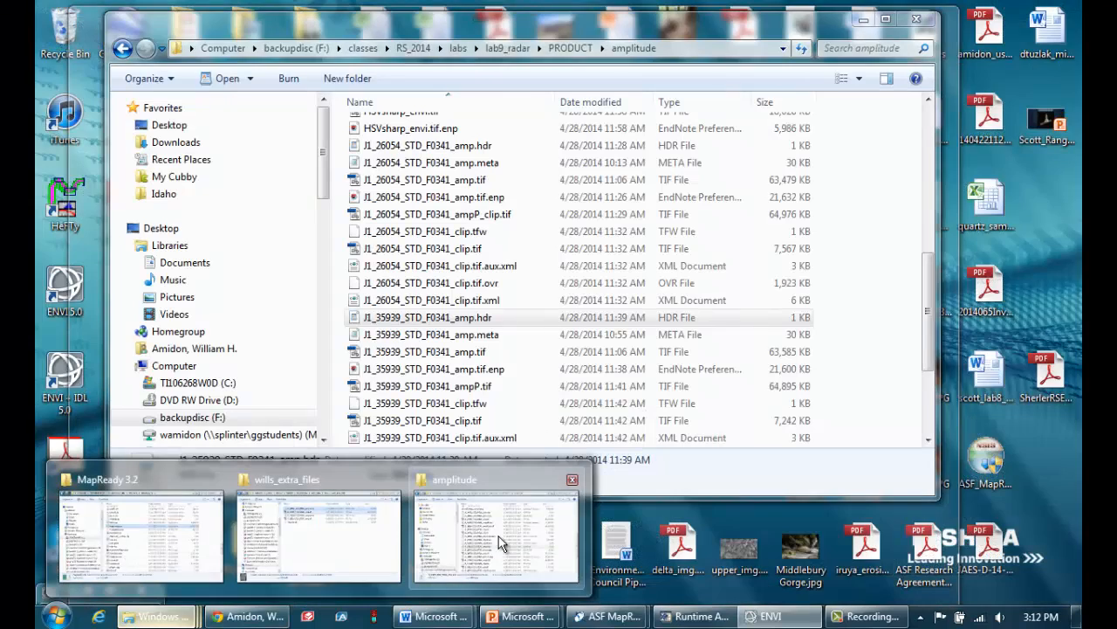
left_click(342, 534)
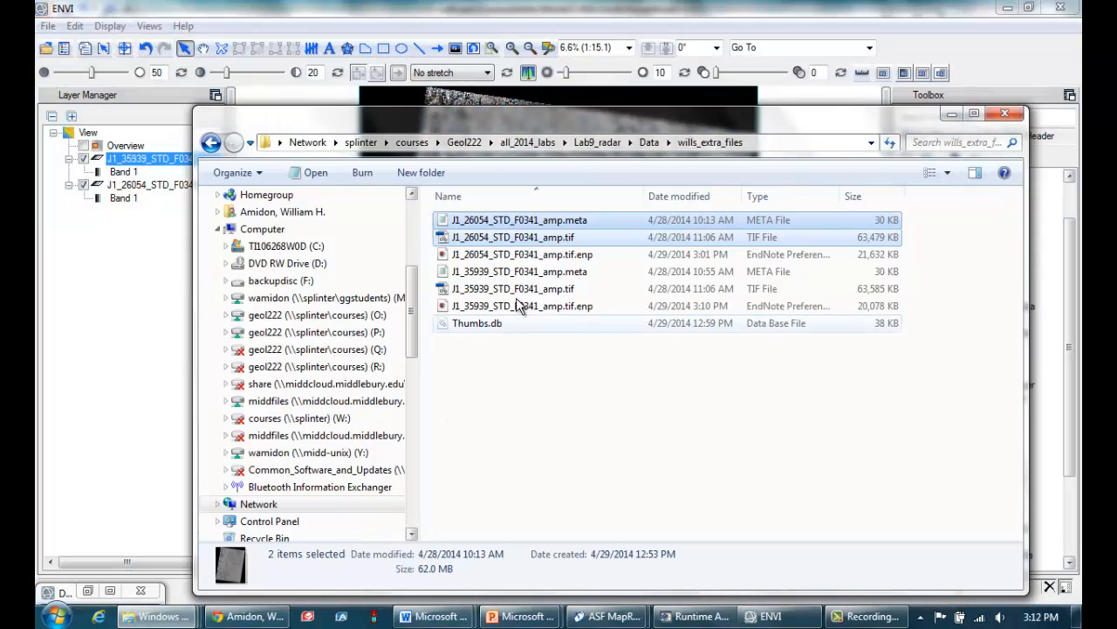
left_click(537, 225)
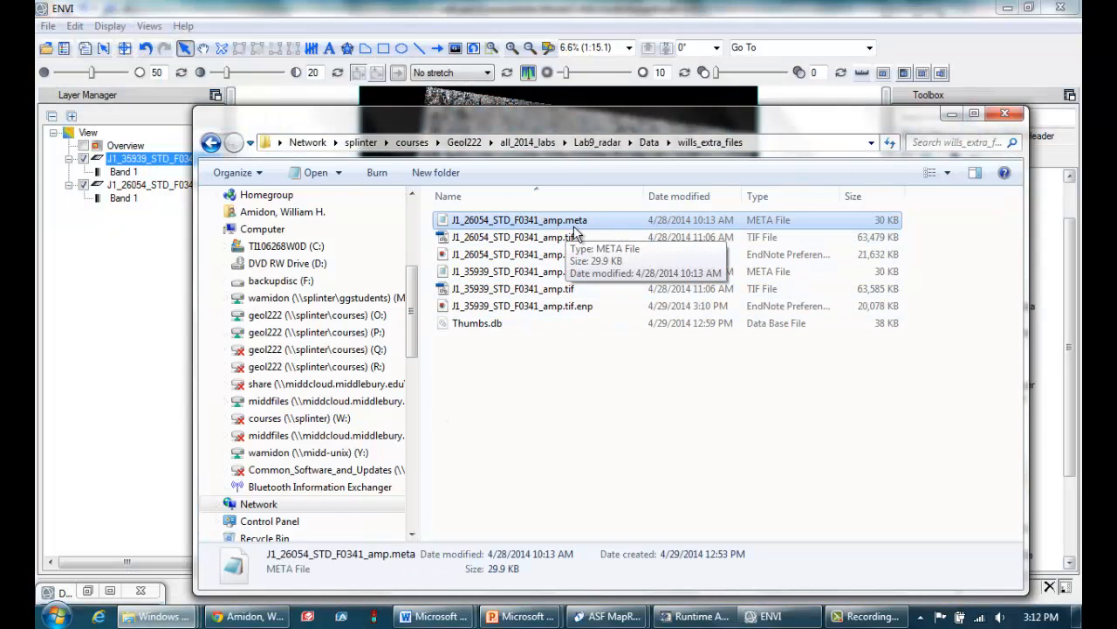
right_click(536, 225)
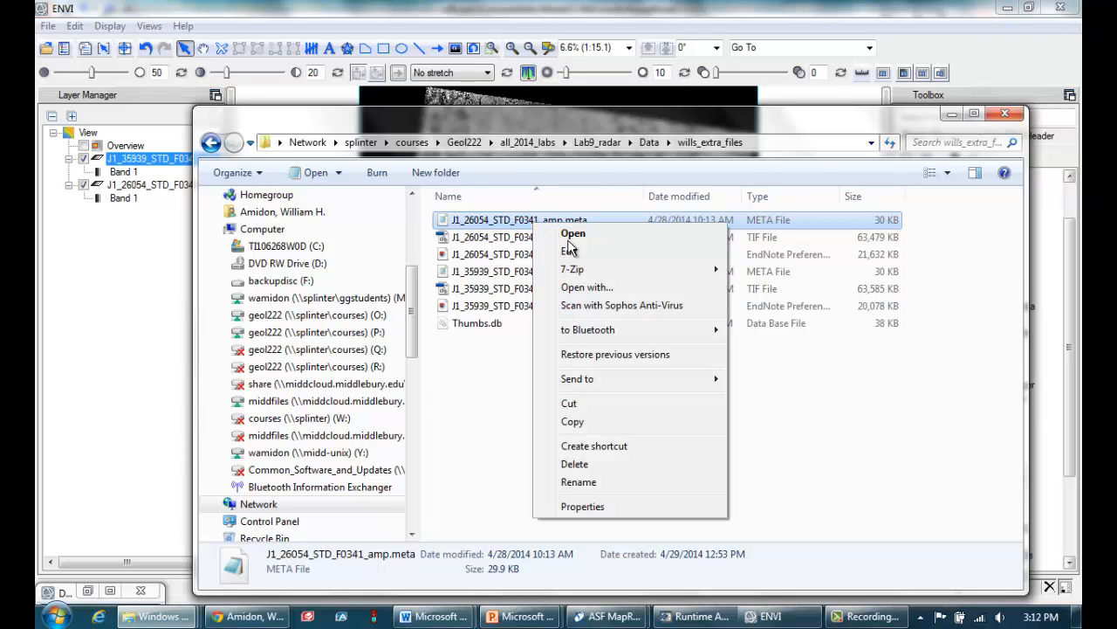
left_click(603, 289)
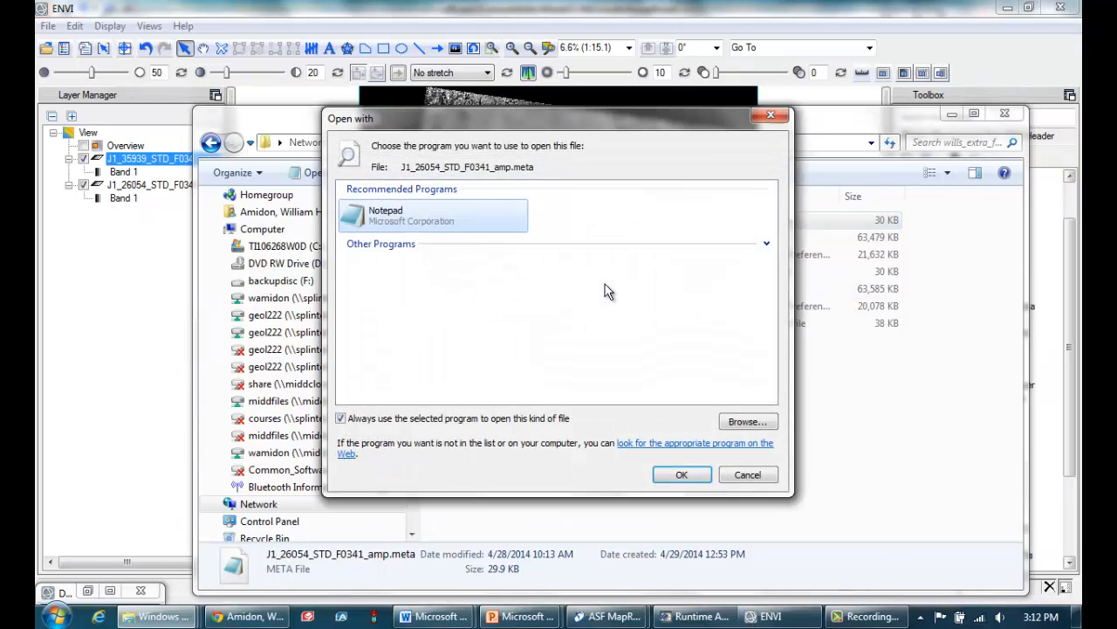
left_click(672, 480)
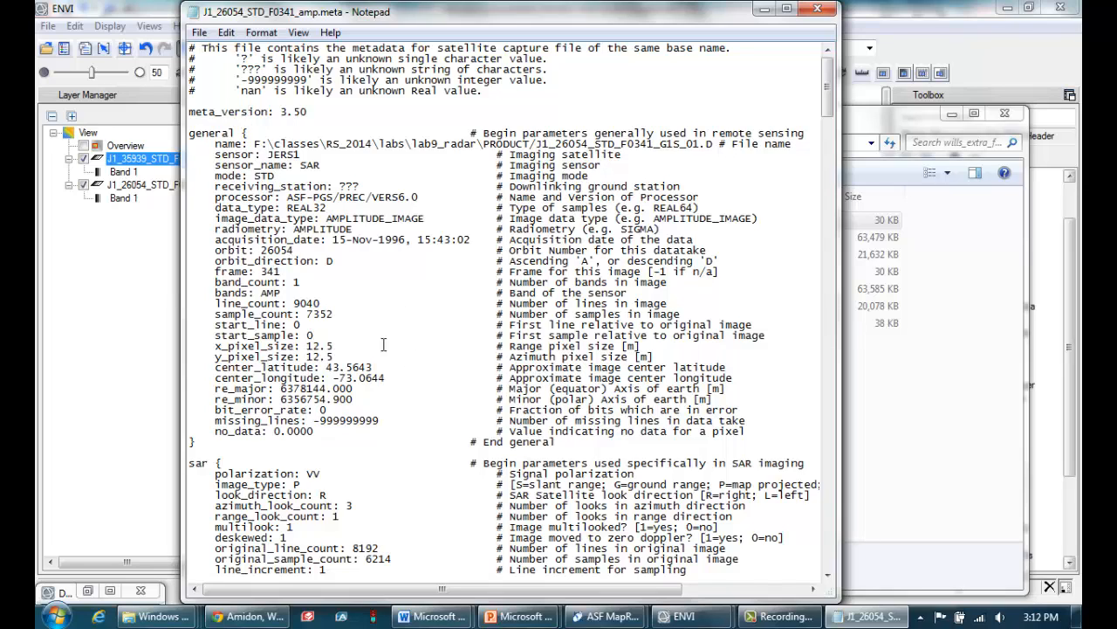
Examine the pixel sizes, projection type, start coordinates and per-pixel spacing in the metadata, and minimize the file and its folder
left_click_drag(347, 357, 184, 349)
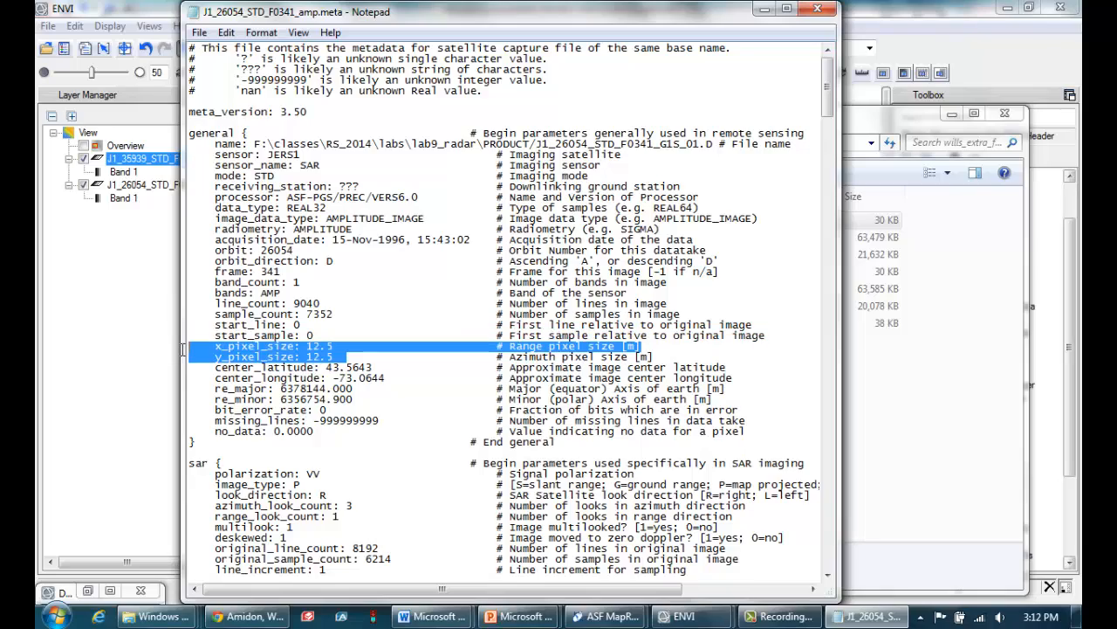
scroll(336, 368, "down", 9)
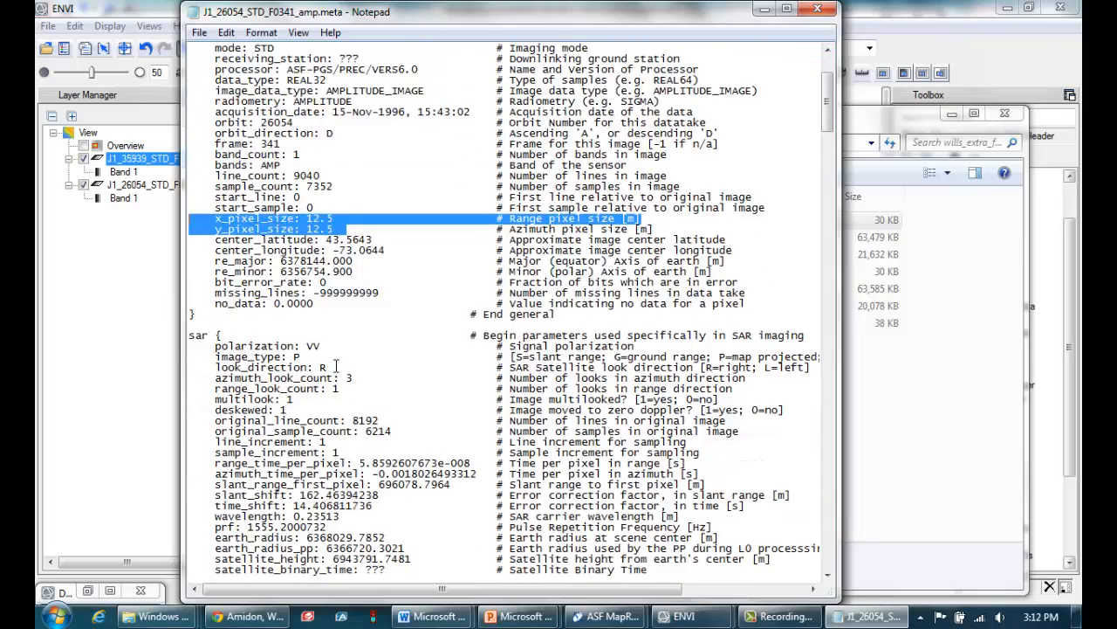
scroll(336, 356, "down", 14)
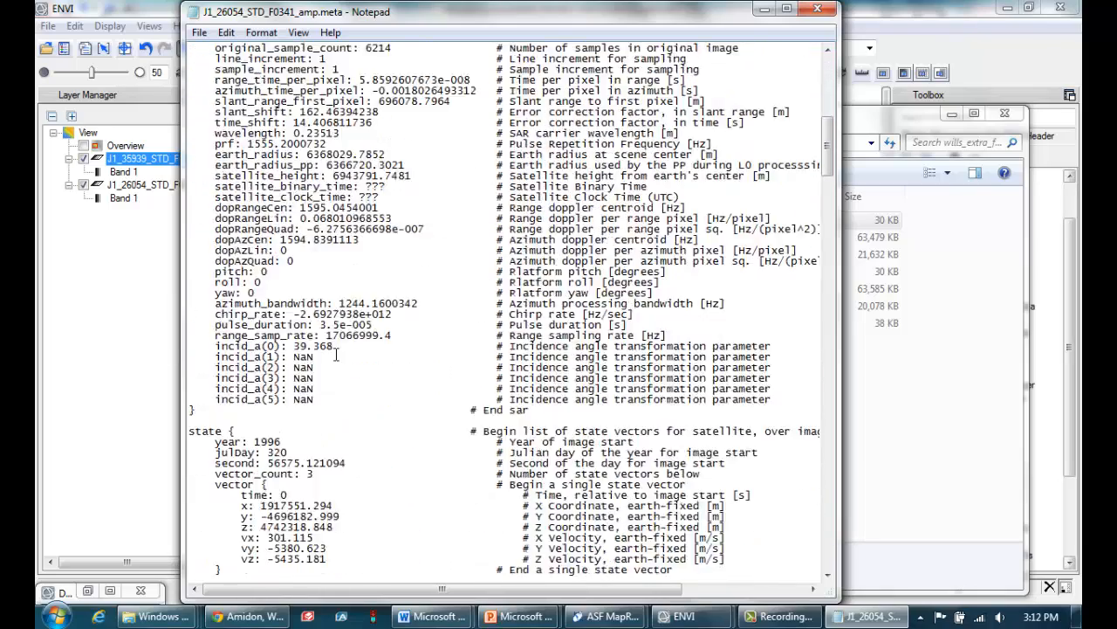
scroll(336, 354, "down", 11)
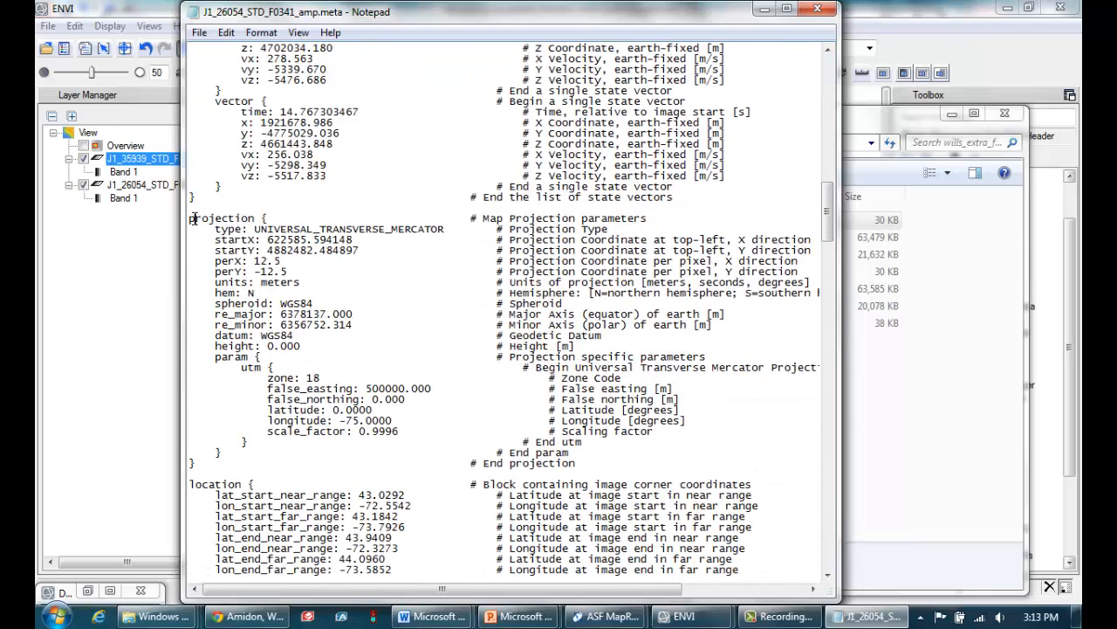
left_click_drag(611, 229, 201, 230)
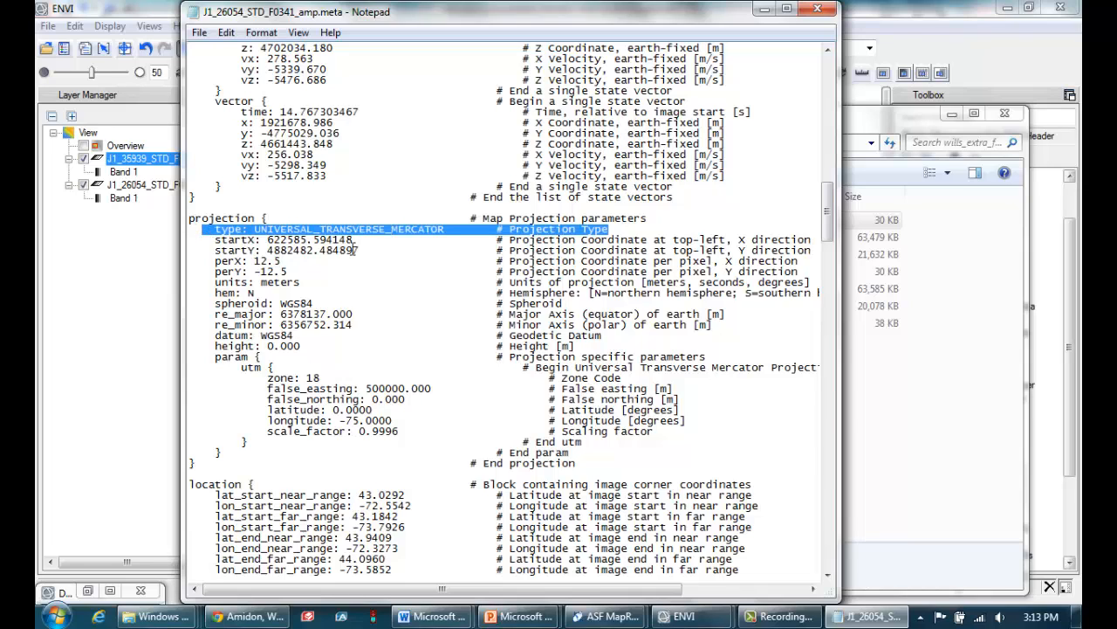
left_click_drag(393, 240, 267, 240)
left_click_drag(384, 251, 259, 251)
left_click(293, 271)
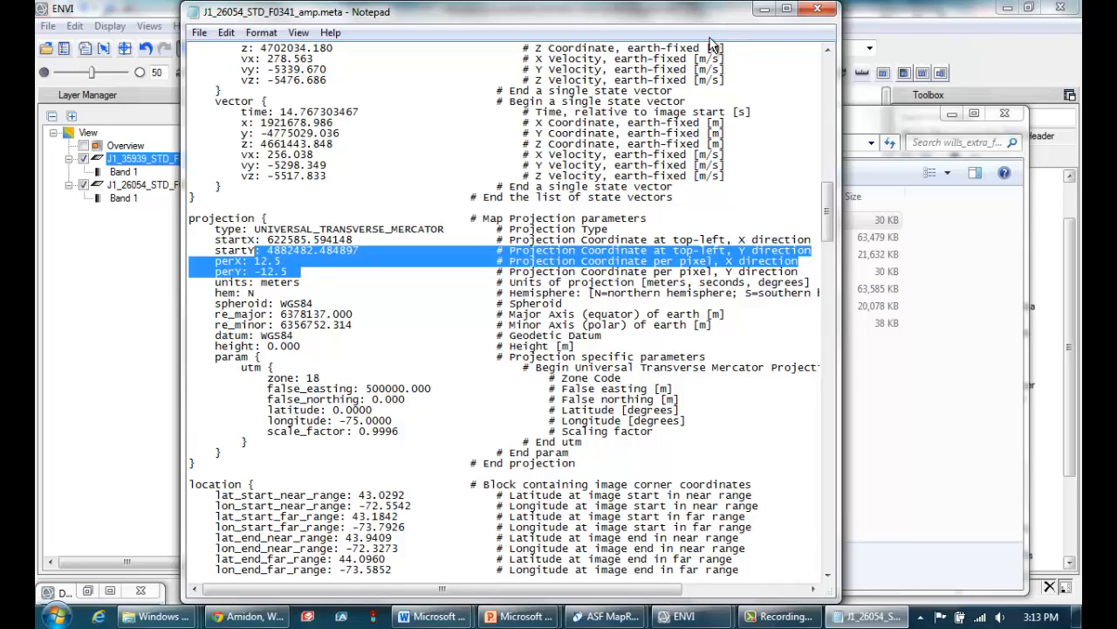
left_click(761, 10)
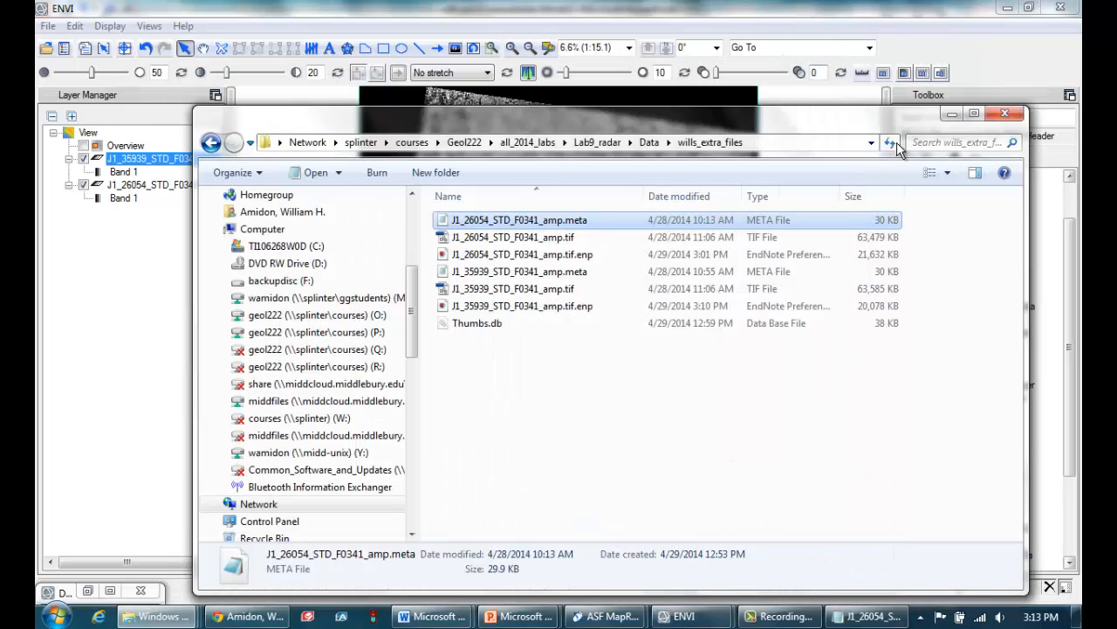
left_click(949, 113)
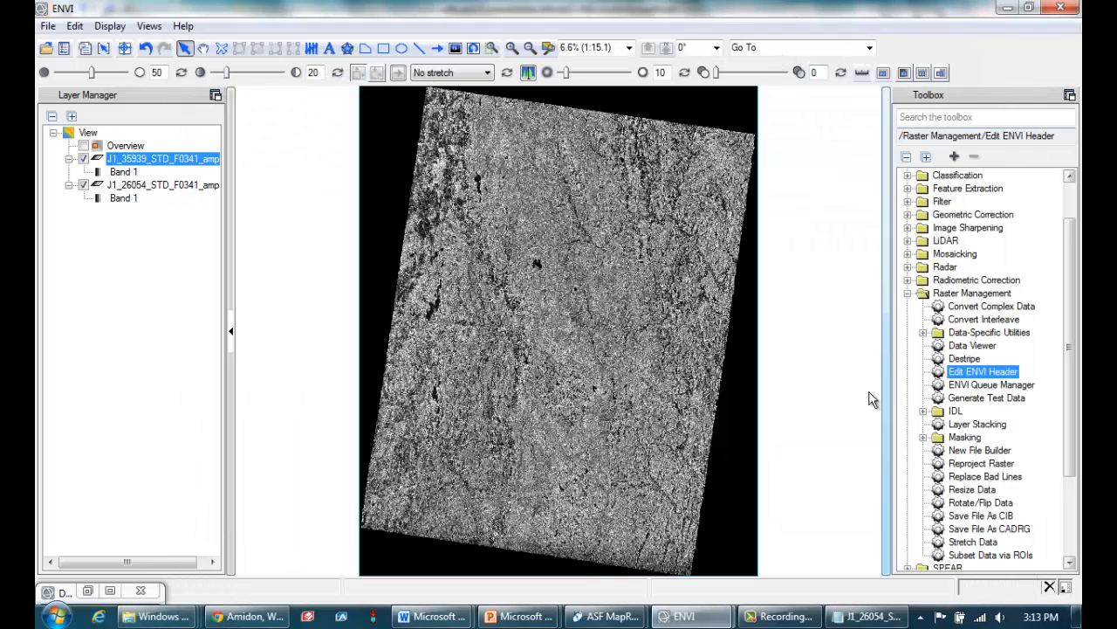
Start Edit ENVI Header for J1_26054_STD_F0341_amp.tif and open its Map Info attributes for editing
left_click(908, 293)
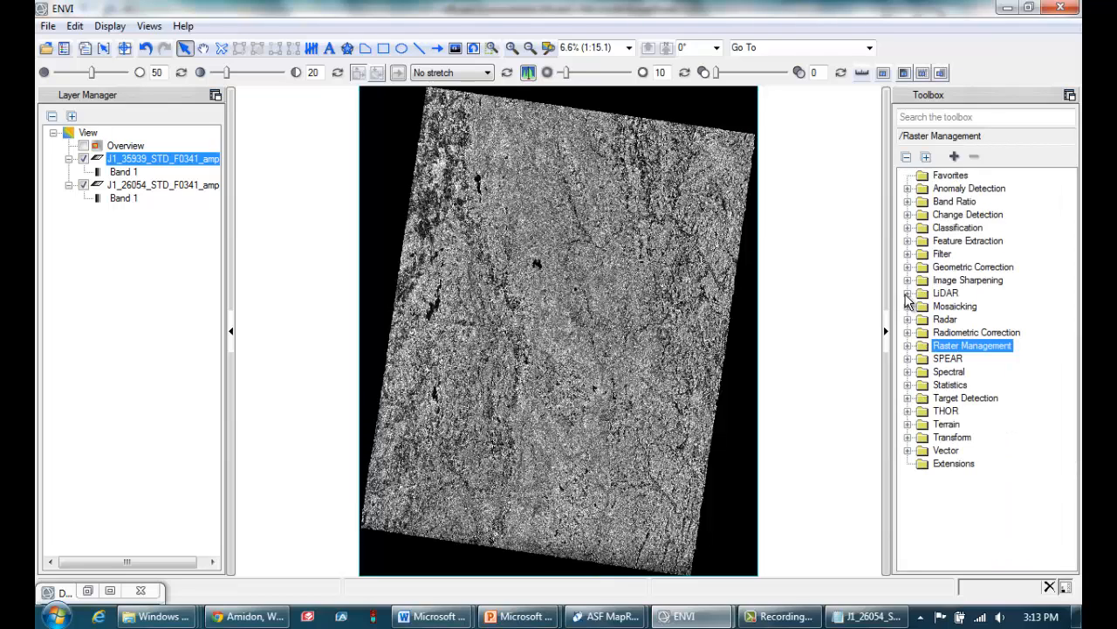
left_click(909, 346)
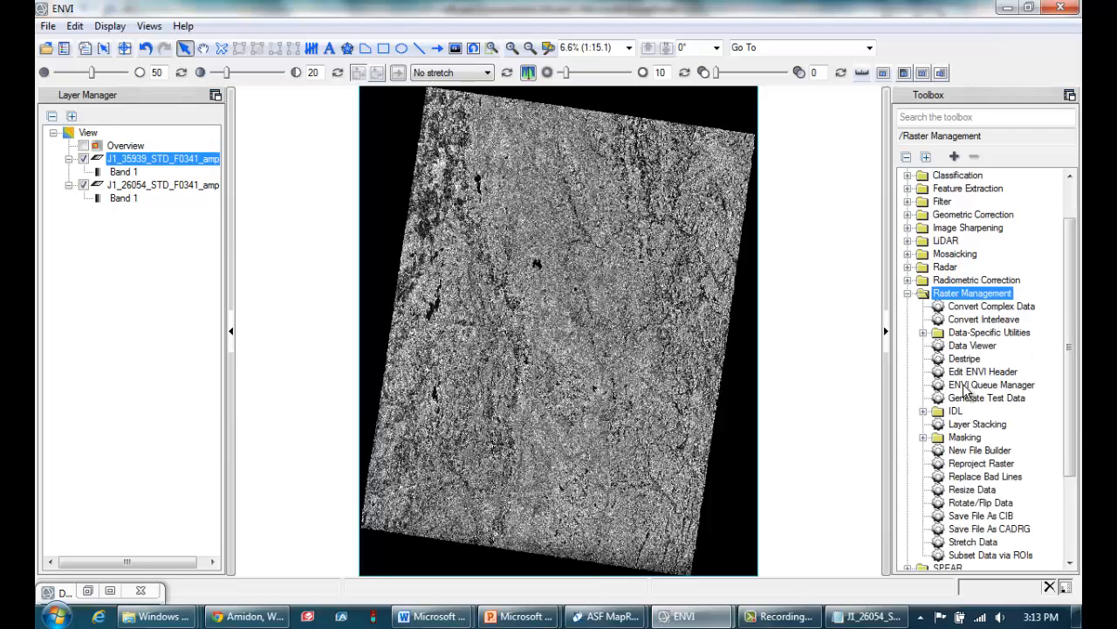
left_click(983, 373)
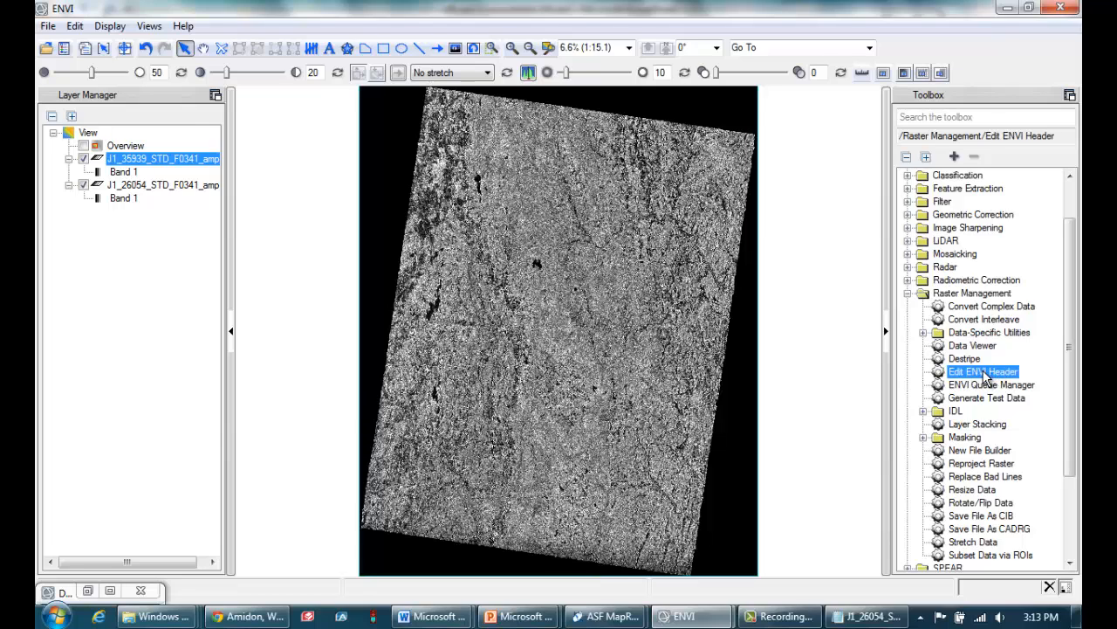
double_click(985, 376)
left_click(224, 146)
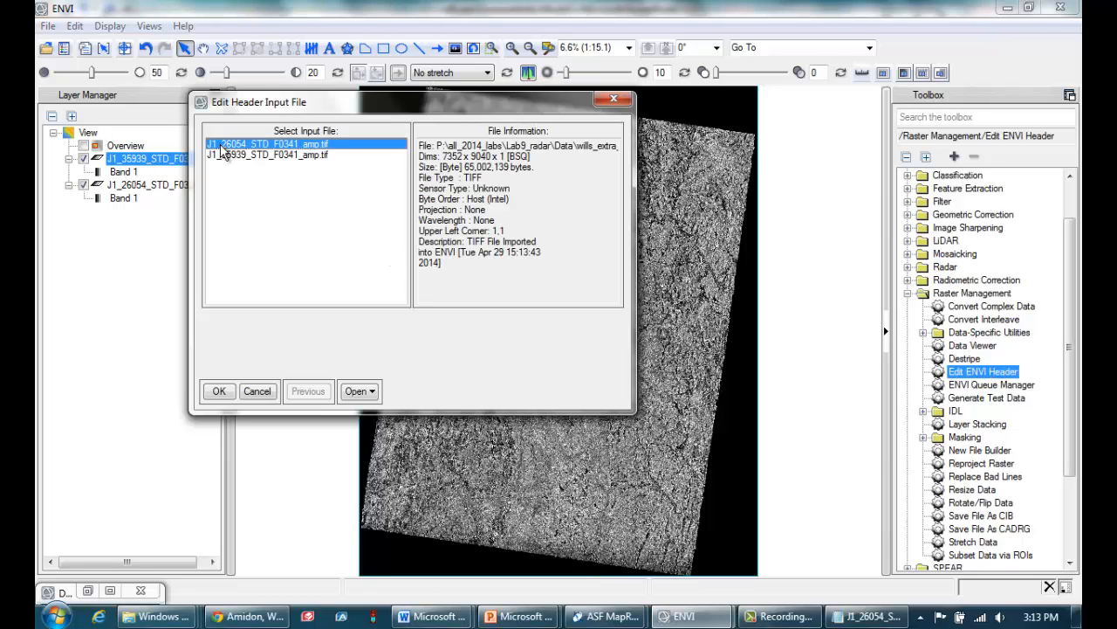
left_click(218, 392)
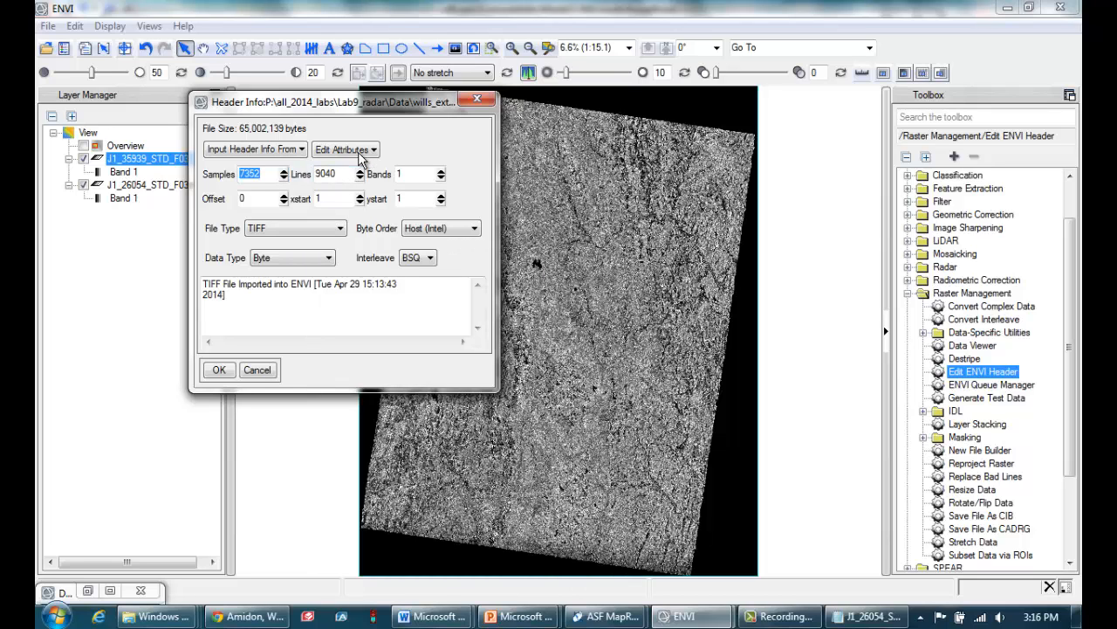
left_click(361, 152)
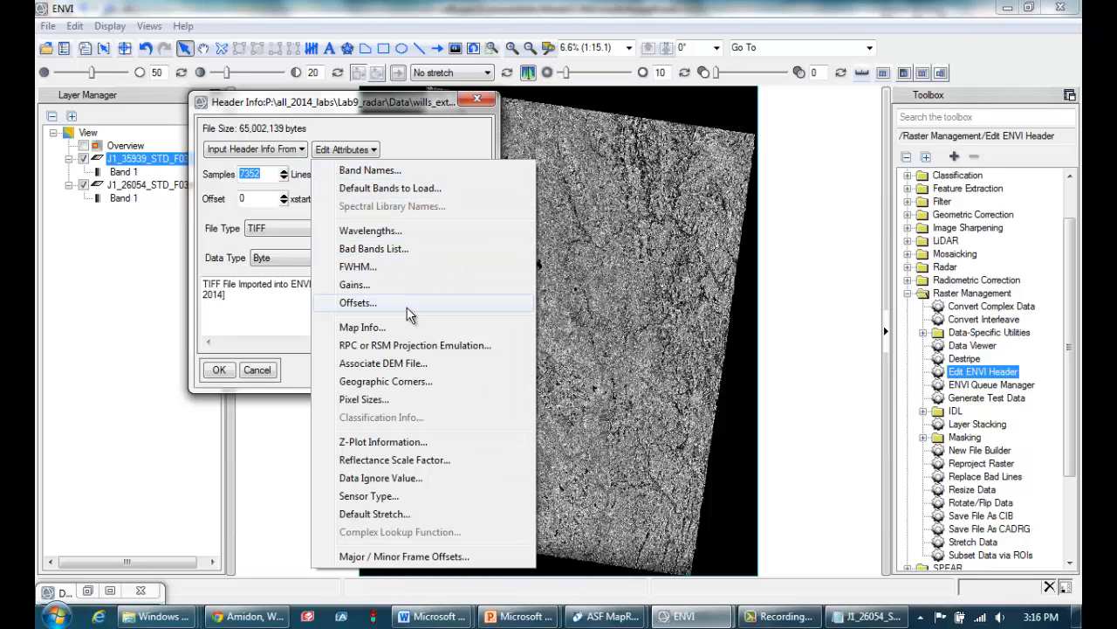
left_click(374, 332)
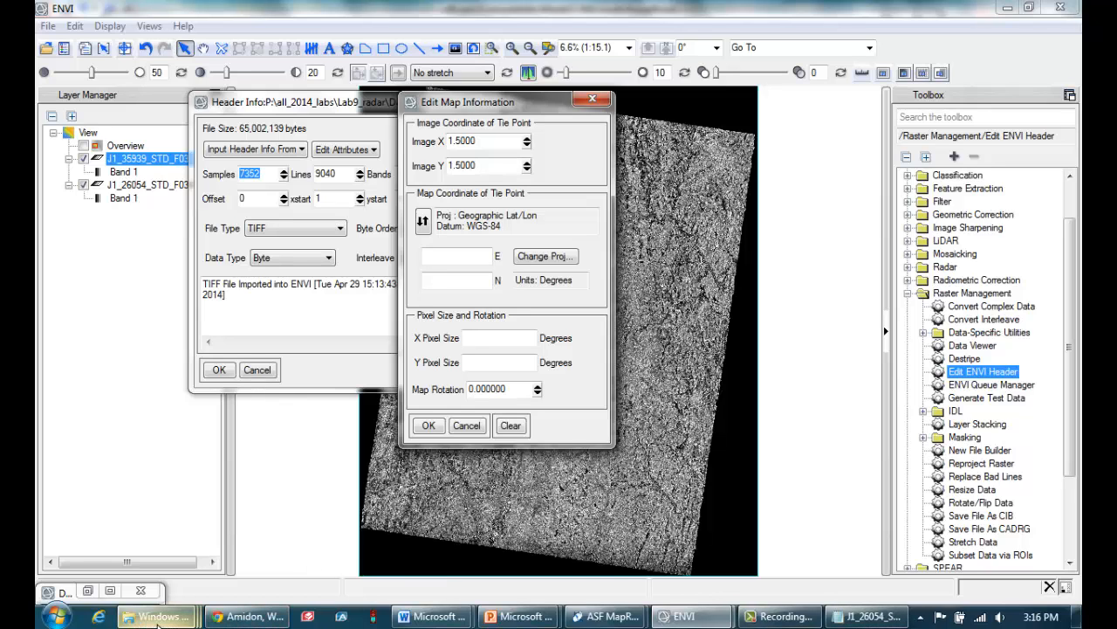
Return to the wills_extra_files folder, open J1_26054_STD_F0341_amp.meta in Notepad again, and minimize the folder windows
mouse_move(158, 620)
left_click(461, 543)
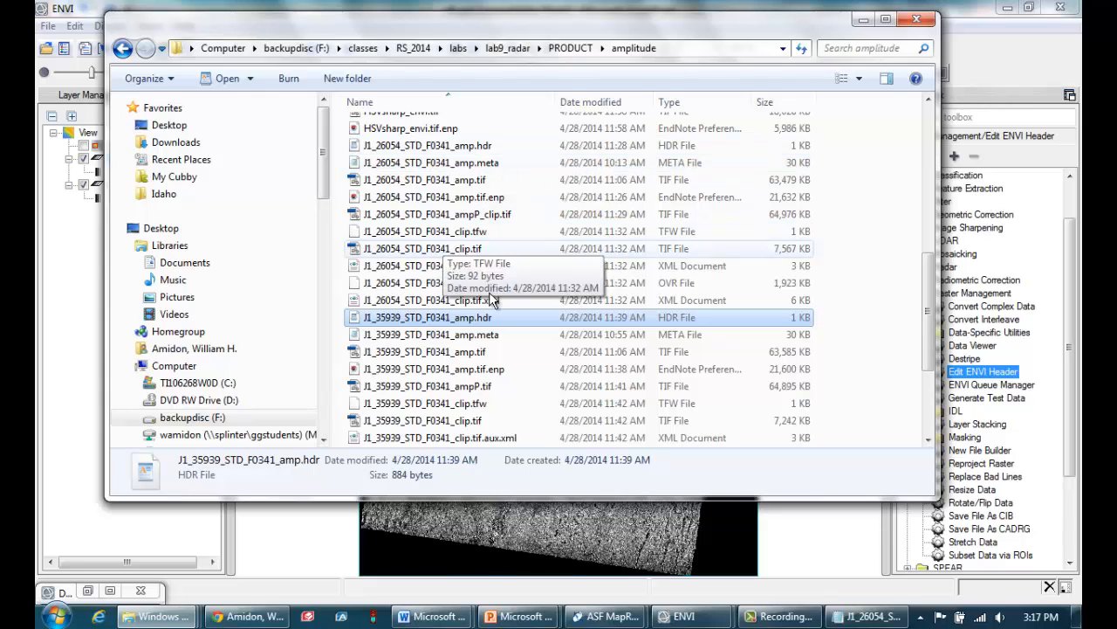
mouse_move(158, 616)
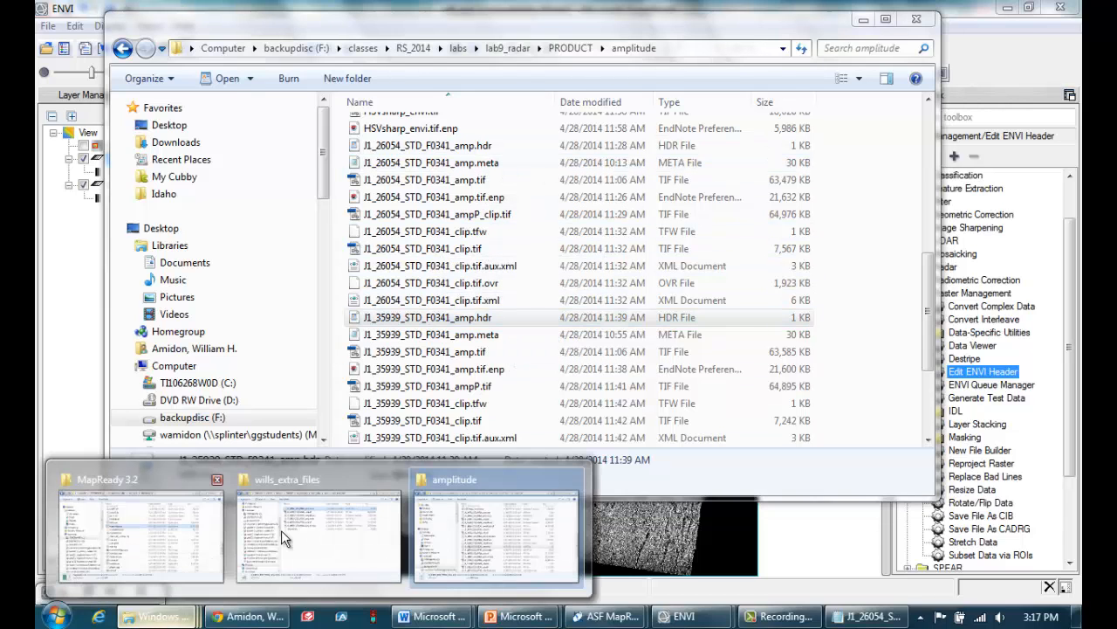
left_click(283, 529)
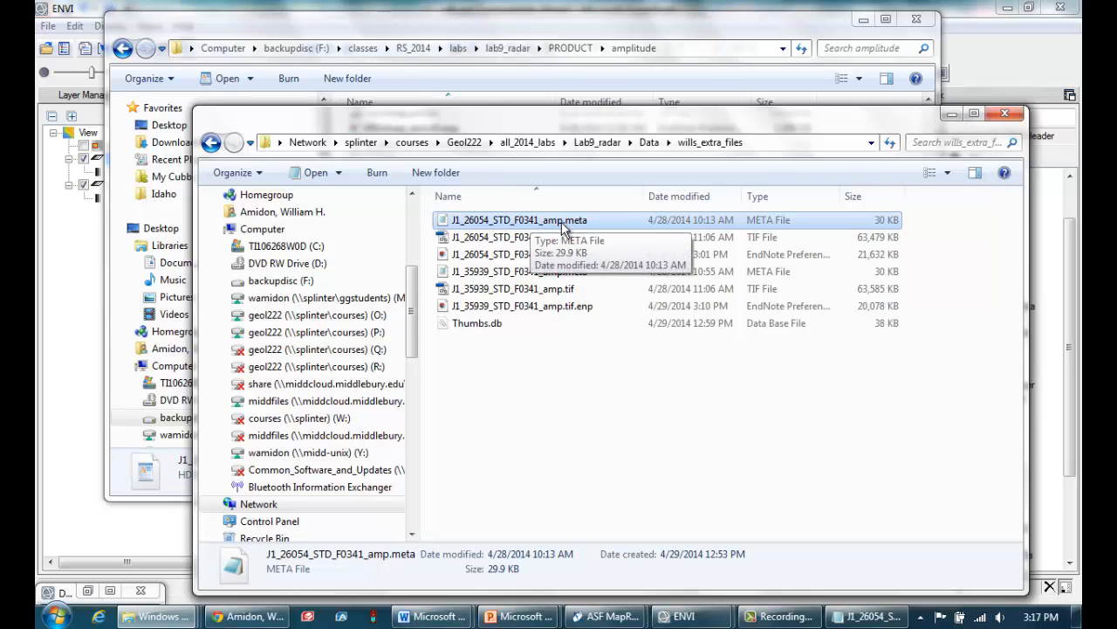
right_click(534, 224)
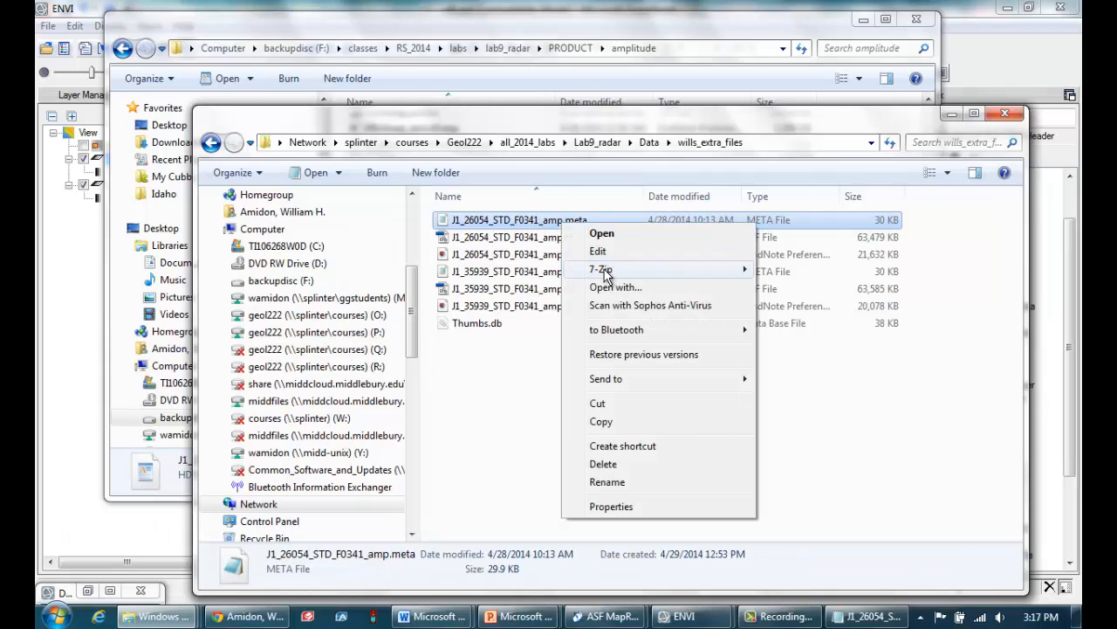
left_click(627, 290)
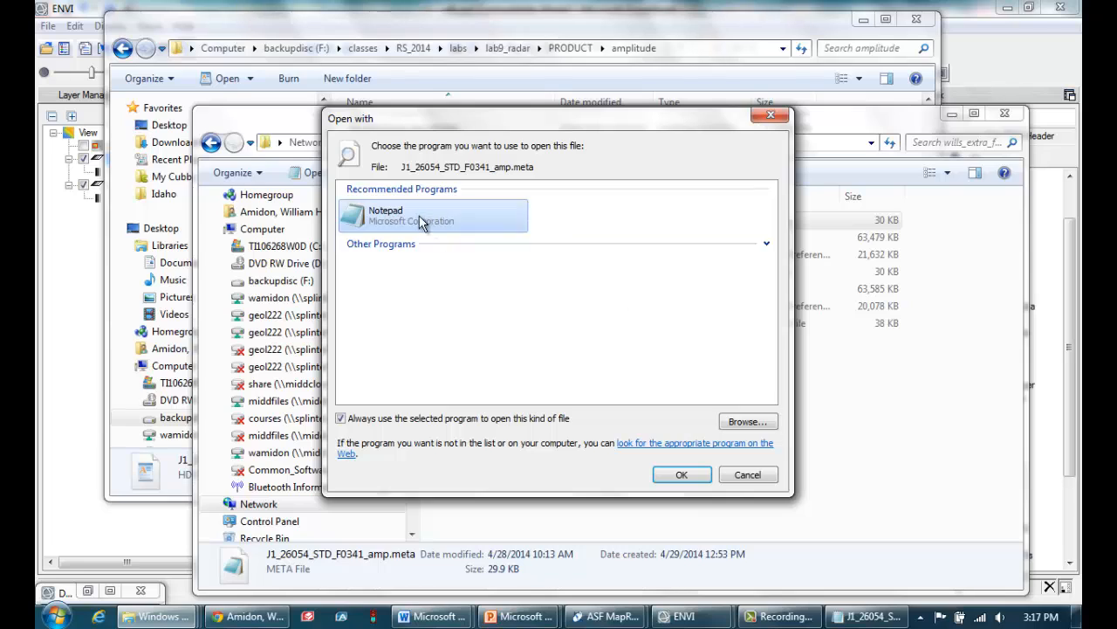
left_click(682, 476)
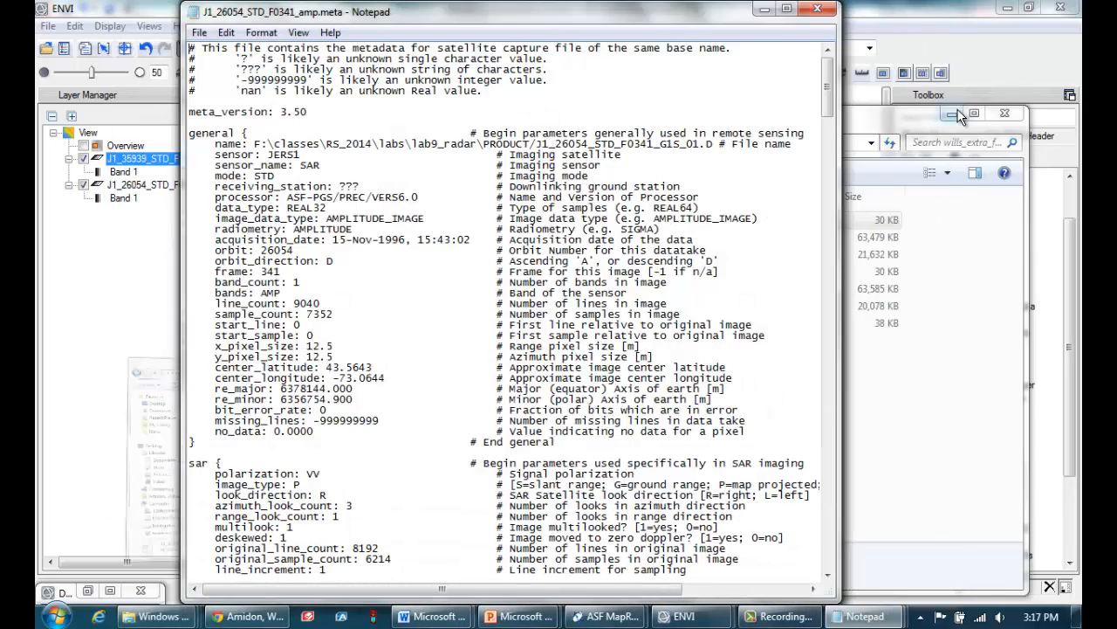
left_click(955, 114)
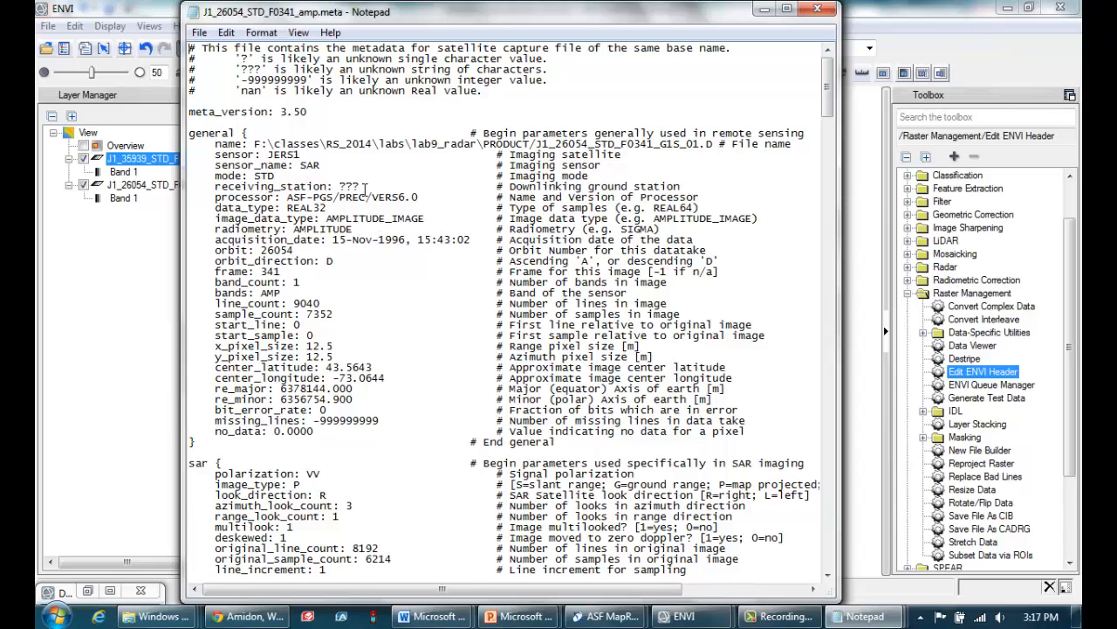
Find the projection block in the metadata and highlight its heading, projection type, and startX and startY coordinates
scroll(365, 188, "down", 16)
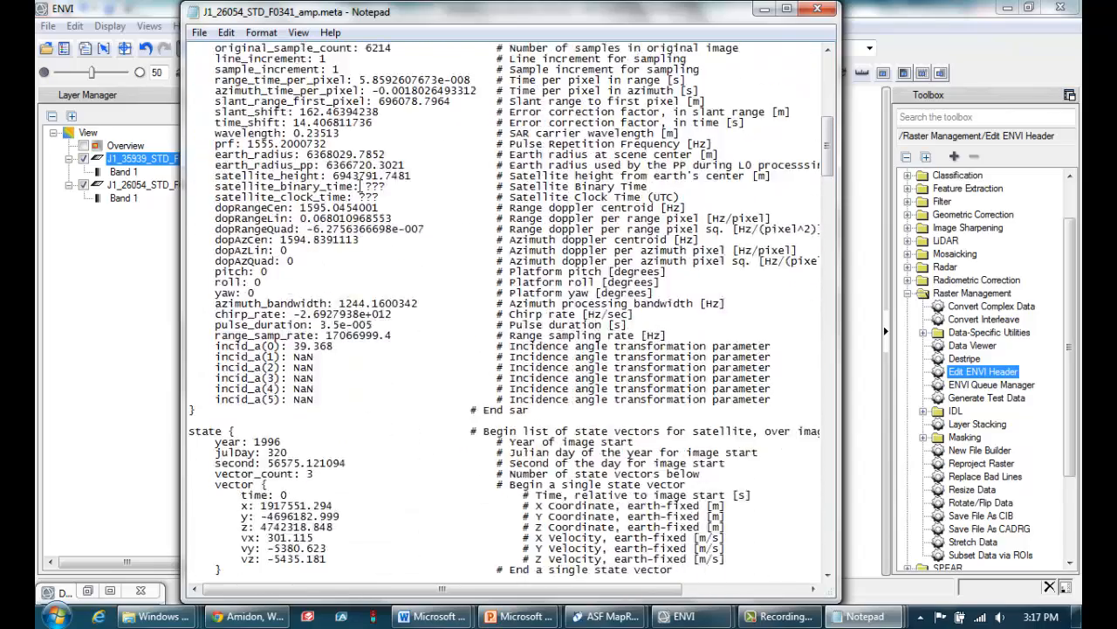
scroll(361, 187, "down", 17)
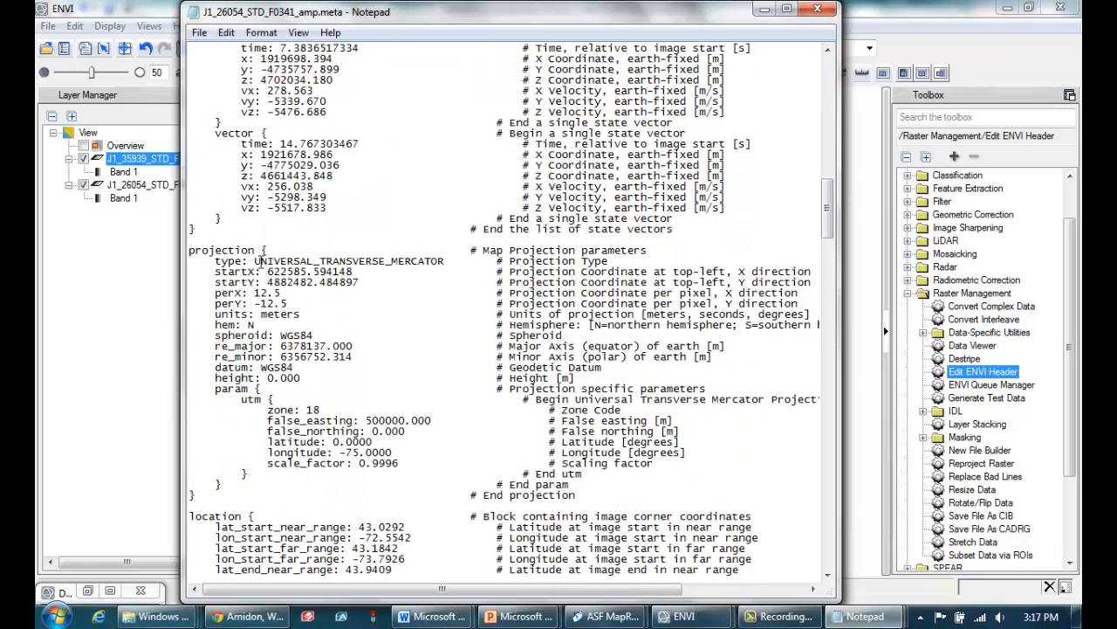
left_click_drag(295, 252, 169, 241)
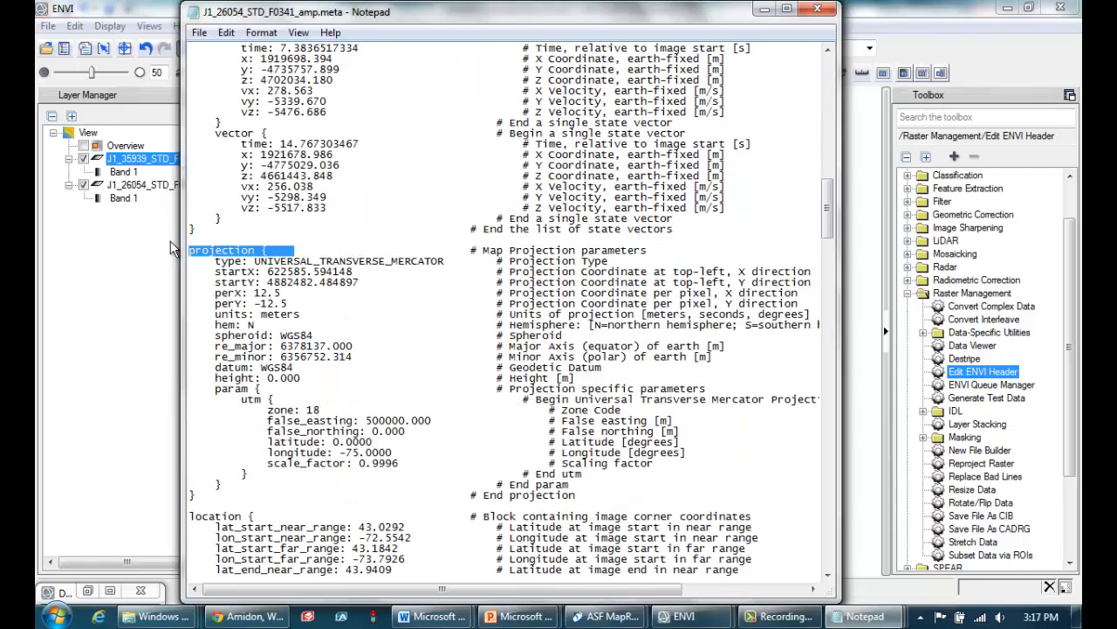
left_click(273, 282)
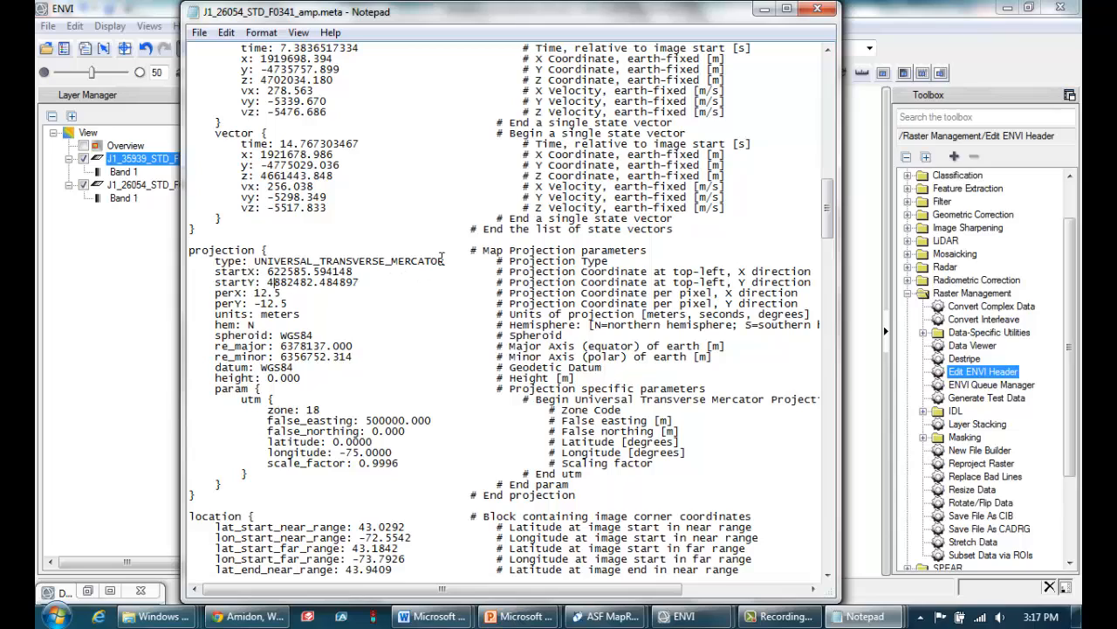
left_click_drag(447, 261, 253, 261)
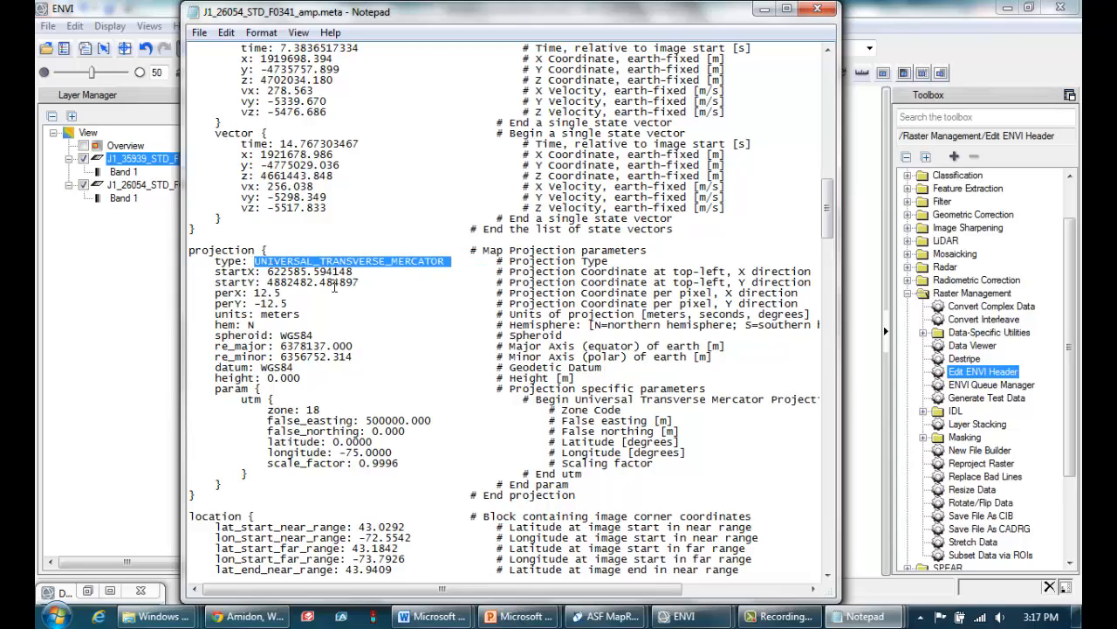
left_click(367, 278)
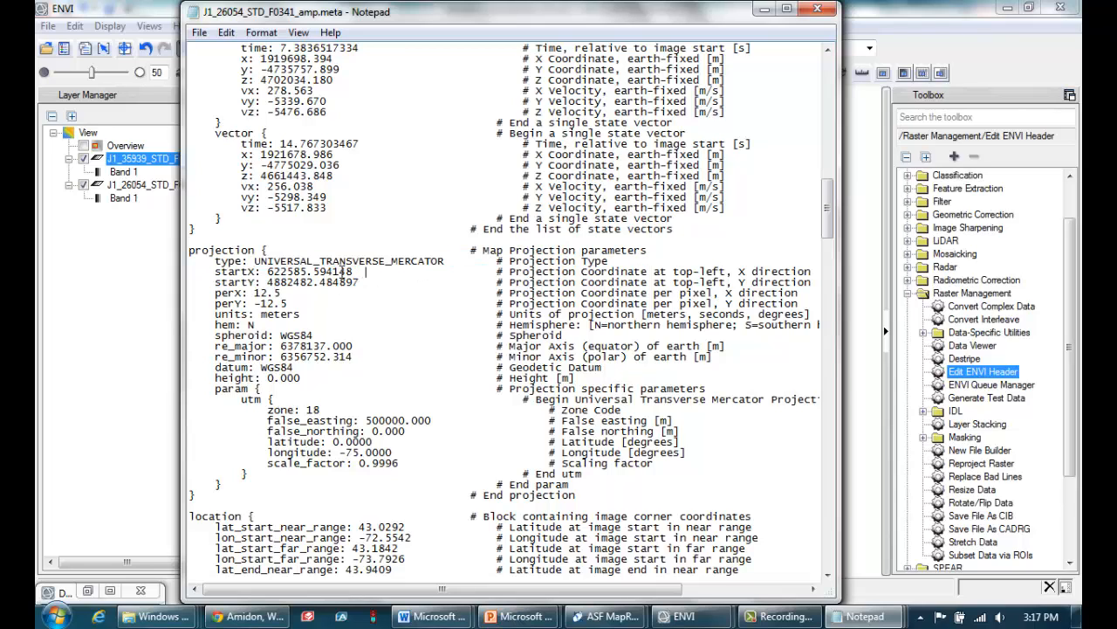
left_click_drag(366, 272, 280, 272)
left_click_drag(381, 282, 262, 283)
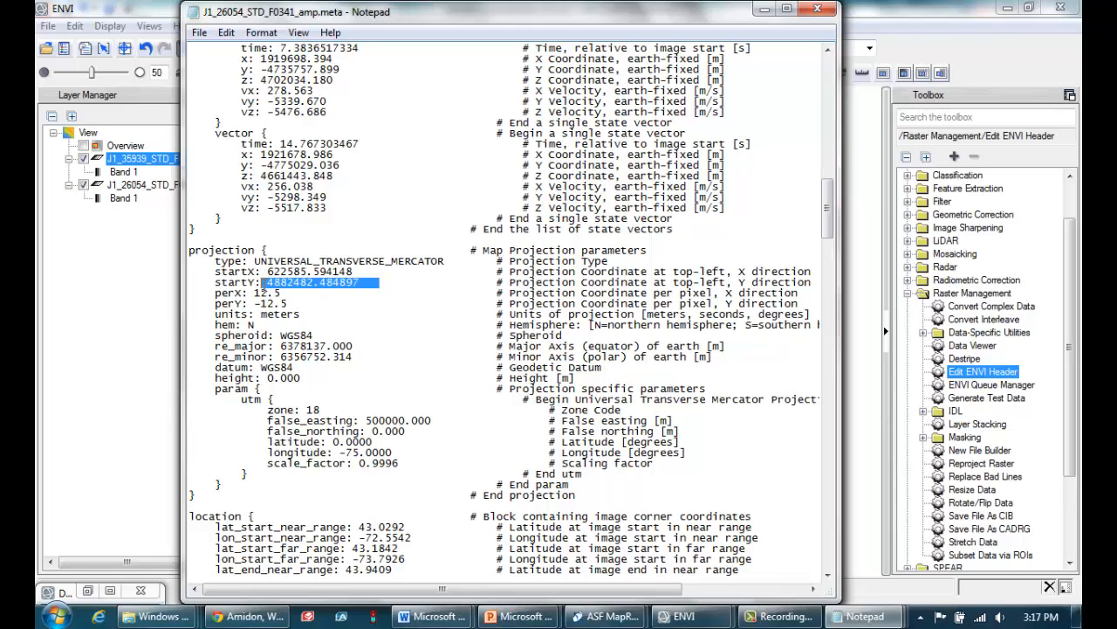
Highlight the perX and perY spacing, the spheroid and the UTM zone in the projection block, and minimize both metadata files
left_click(368, 281)
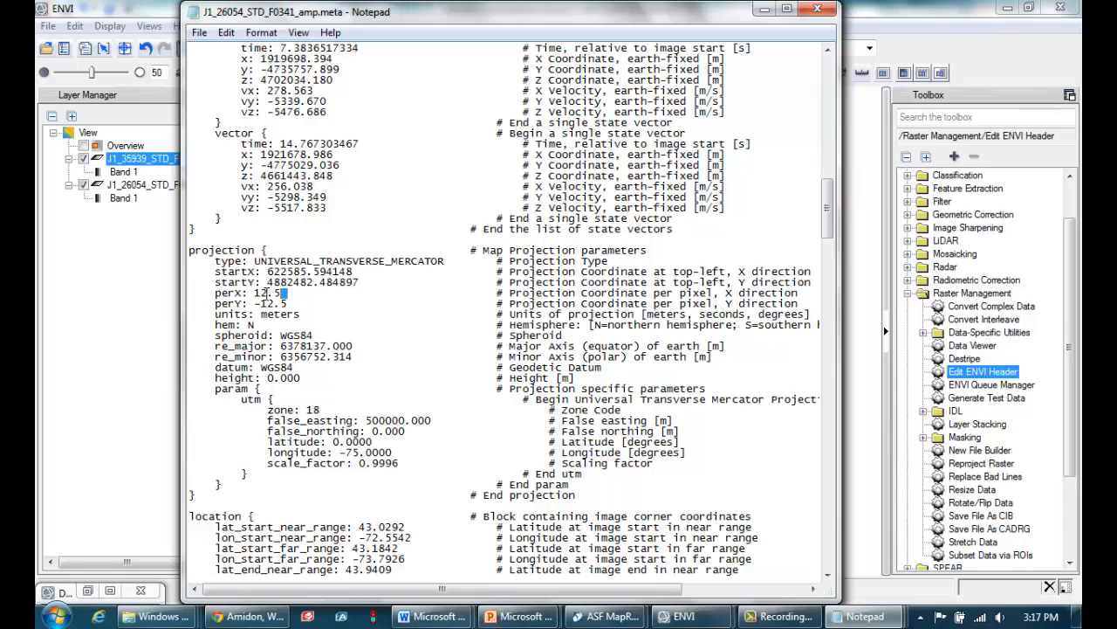
left_click_drag(300, 293, 261, 304)
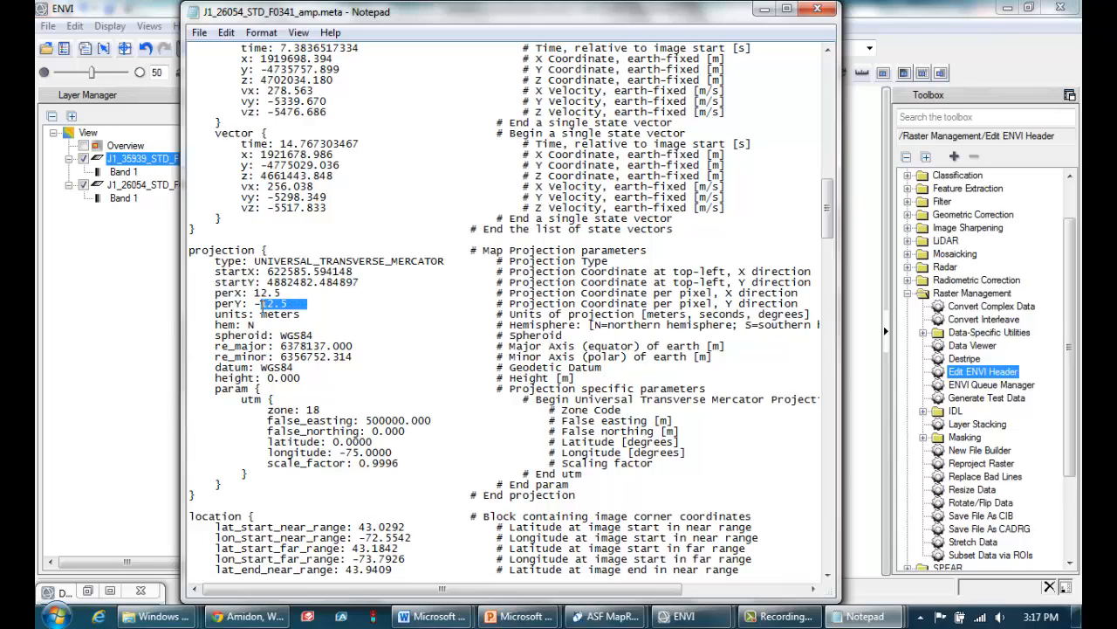
left_click_drag(328, 335, 285, 334)
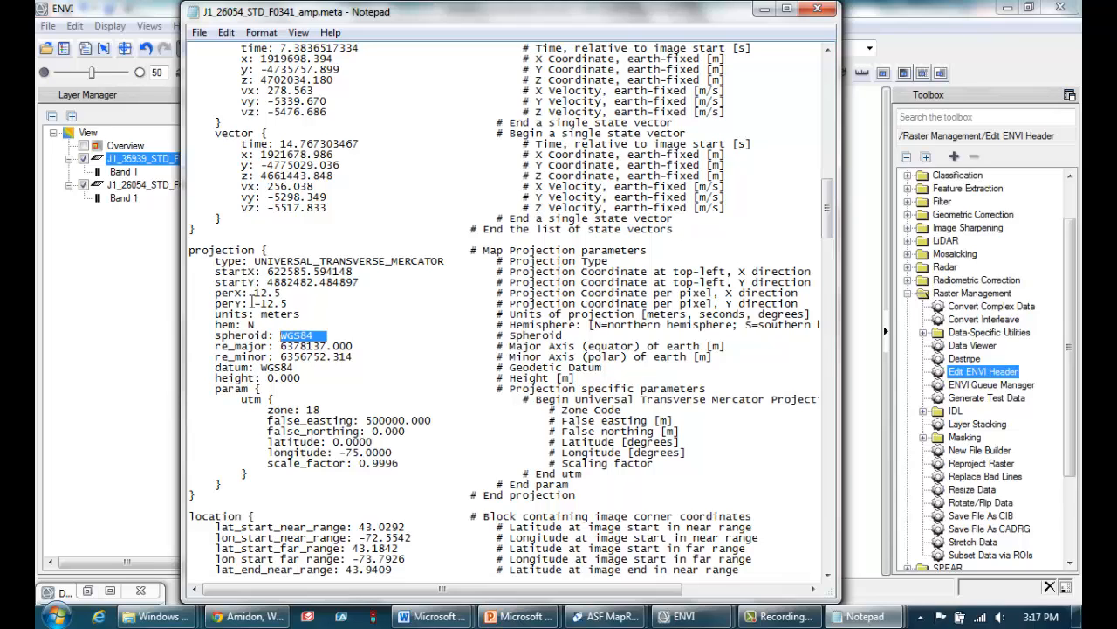
left_click_drag(333, 409, 309, 407)
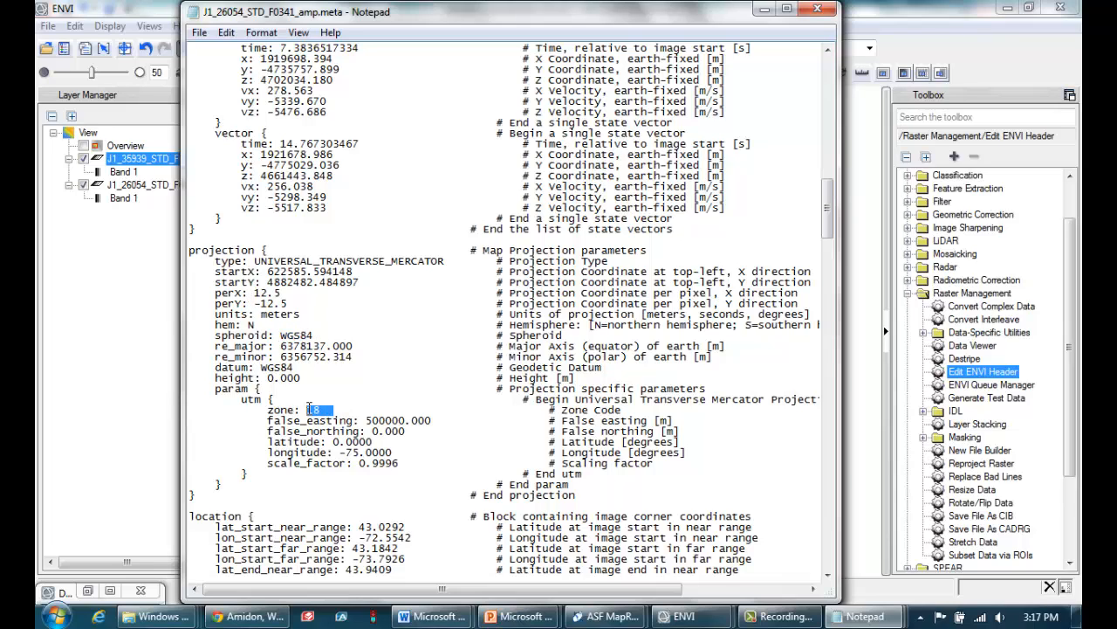
left_click(768, 13)
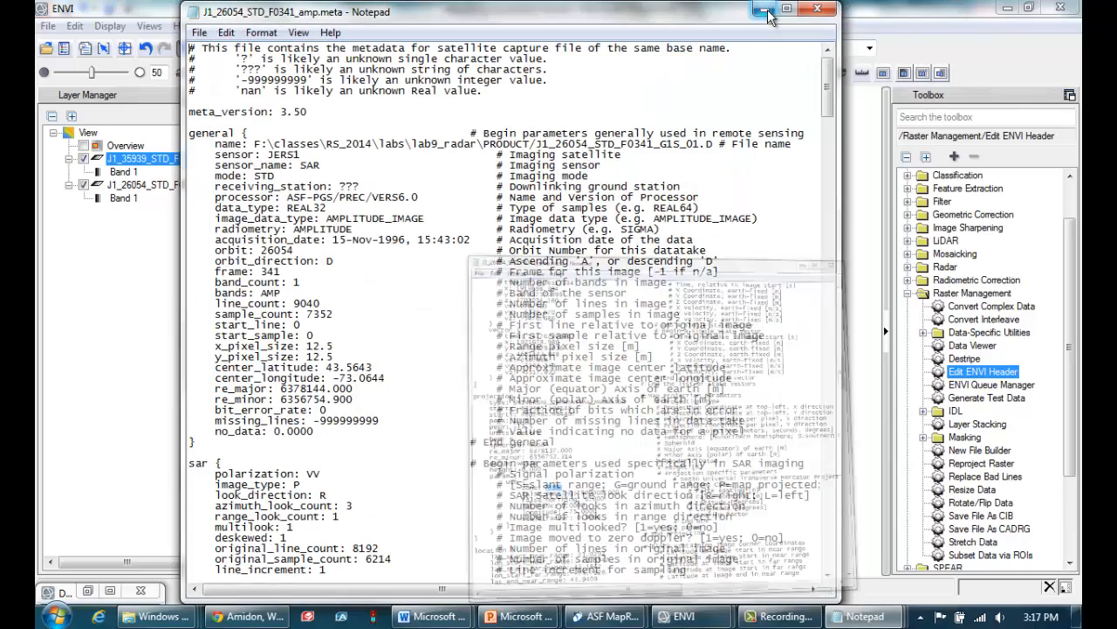
left_click(761, 12)
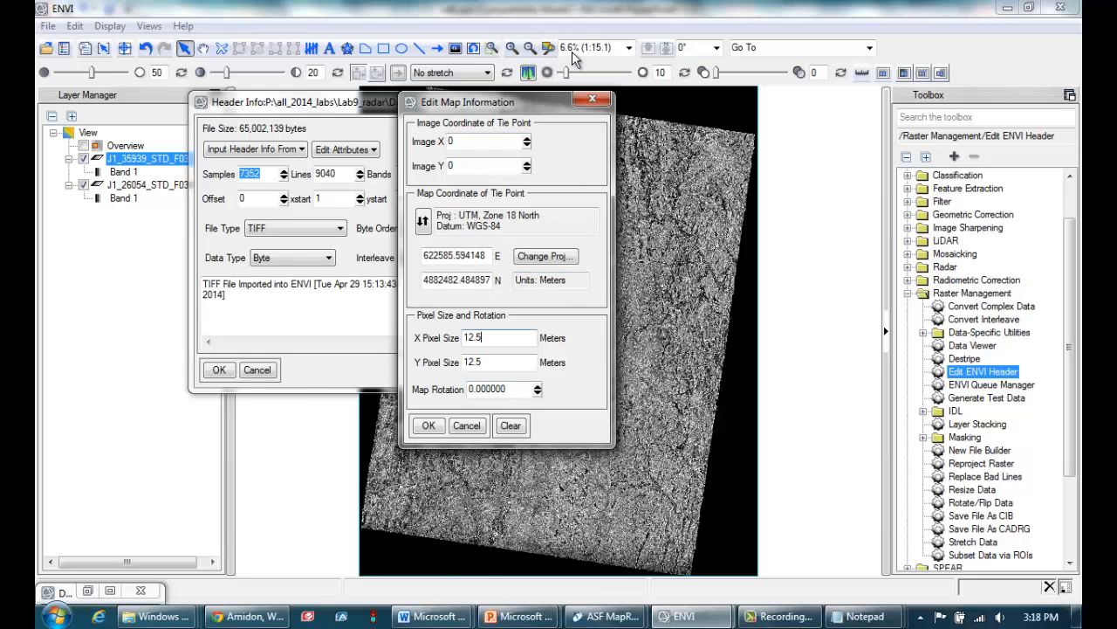
Confirm the map information with image tie point 0, 0 at 622585.594148 E, 4882482.484897 N and 12.5 m pixels, and save the header
left_click(454, 142)
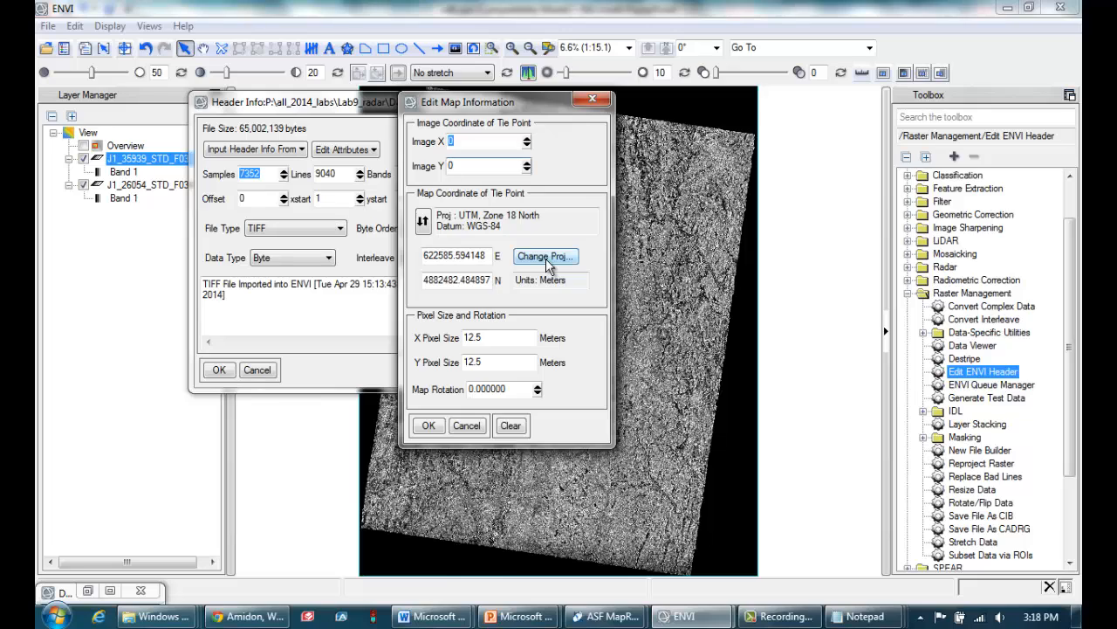
left_click(489, 258)
left_click(477, 279)
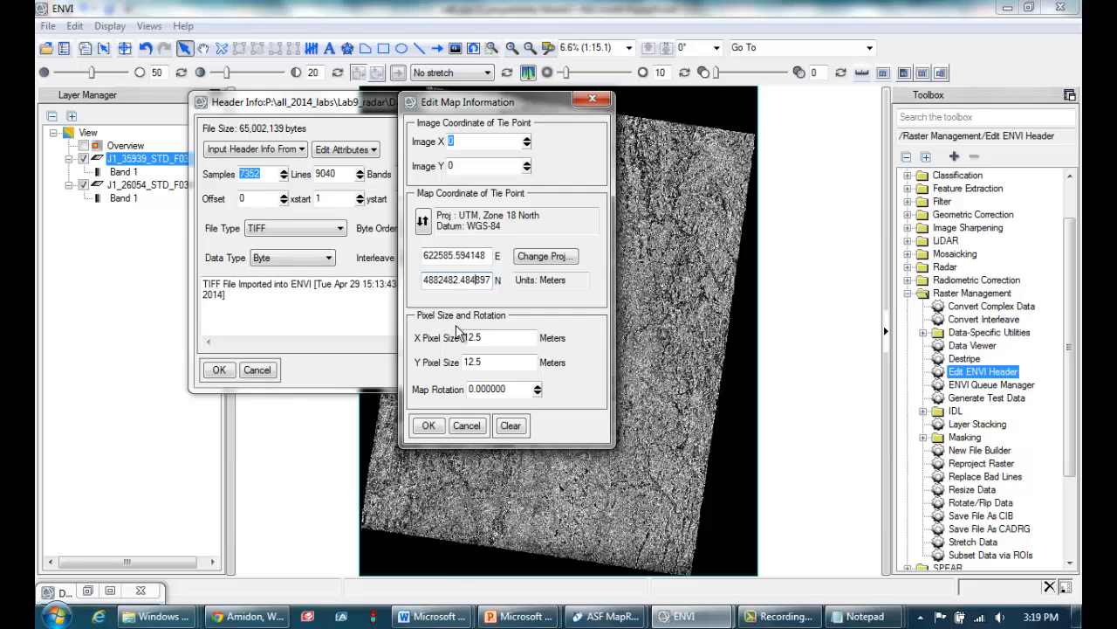
left_click(499, 362)
left_click(436, 428)
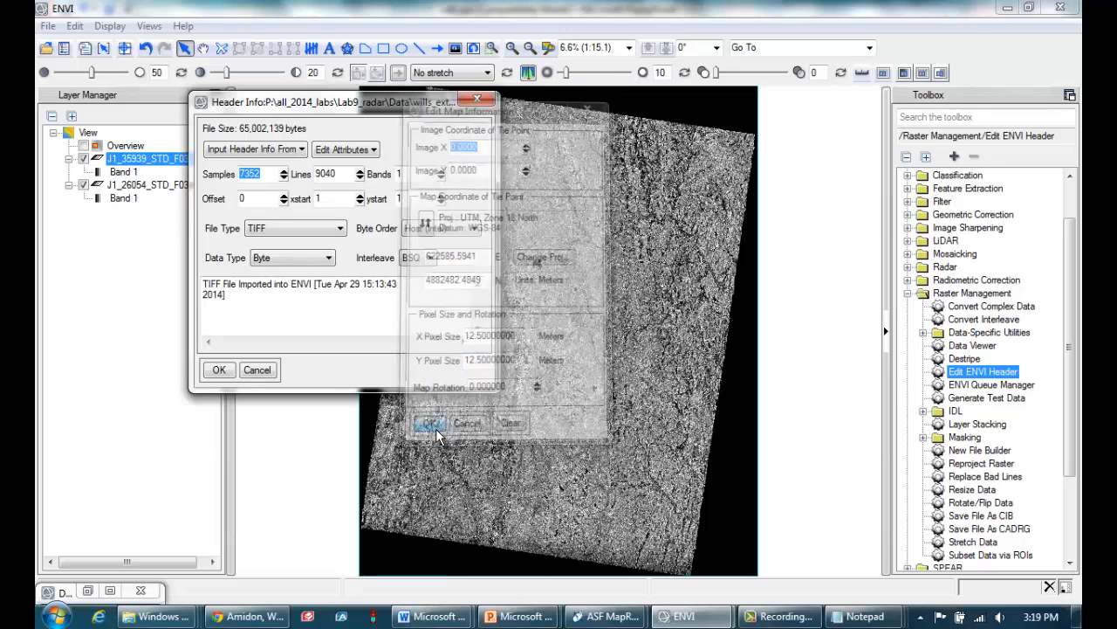
left_click(219, 369)
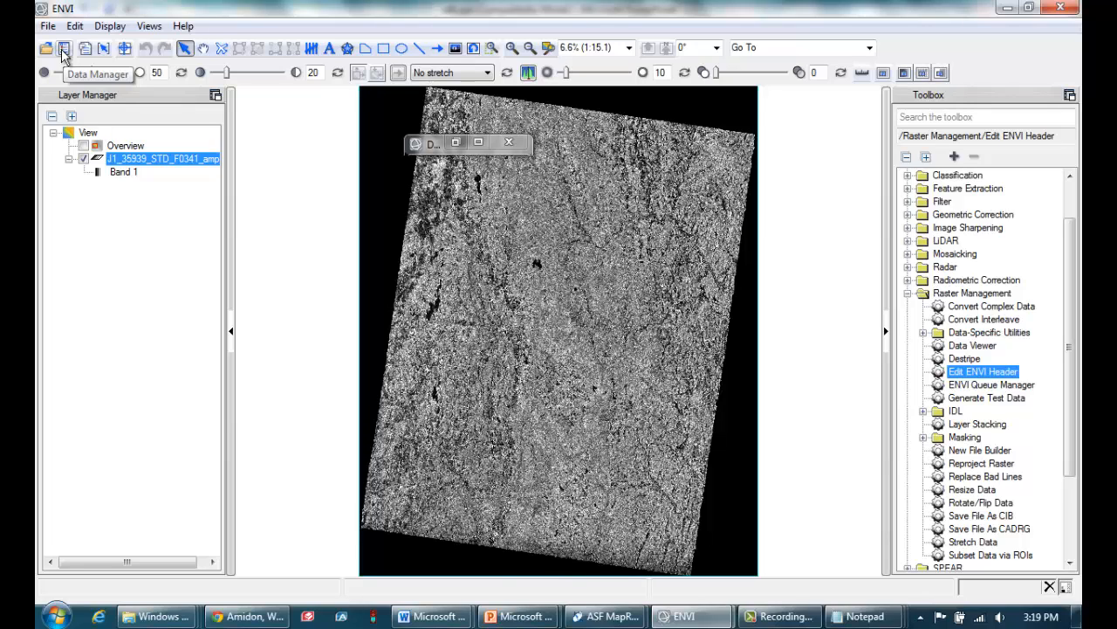
Check the wills_extra_files folder for the new header file J1_26054_STD_F0341_amp.hdr beside its .meta file, and minimize the folder
mouse_move(167, 611)
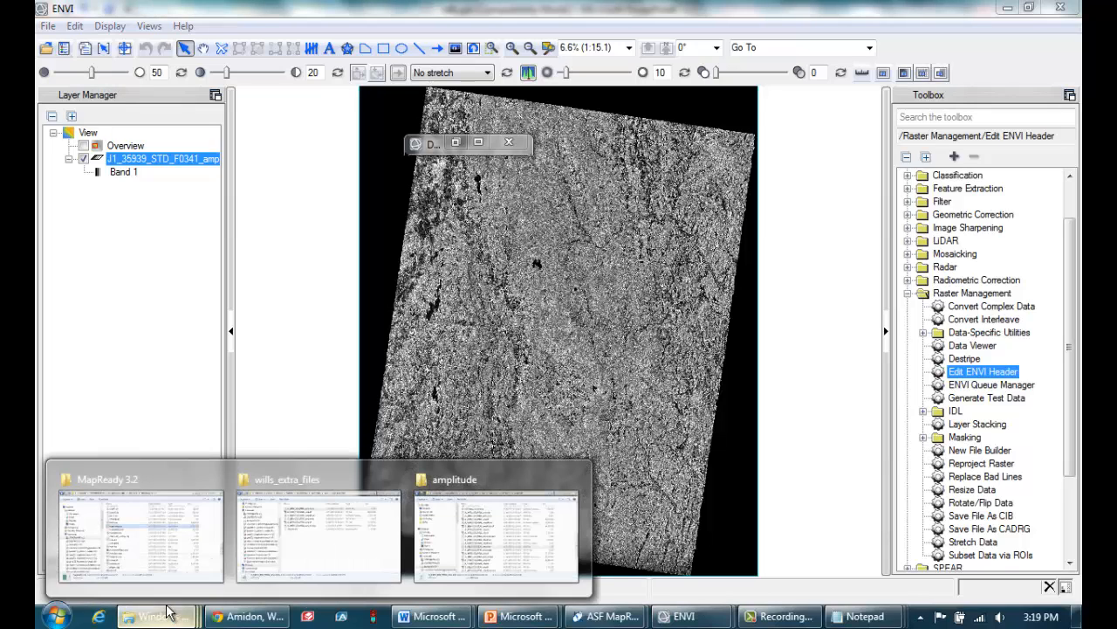
left_click(323, 527)
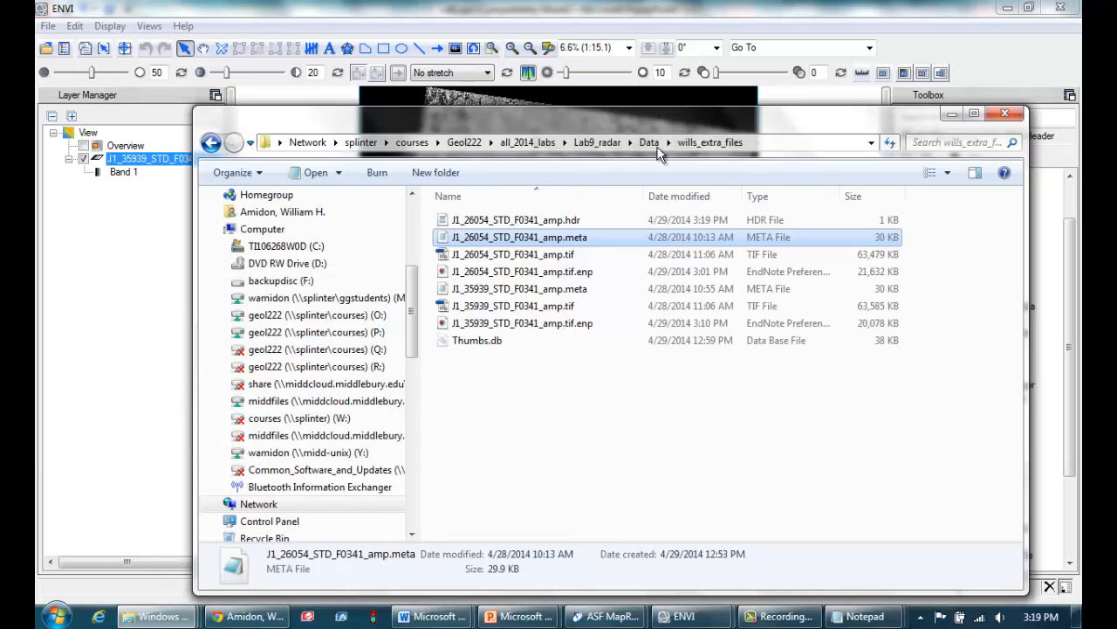
left_click(650, 145)
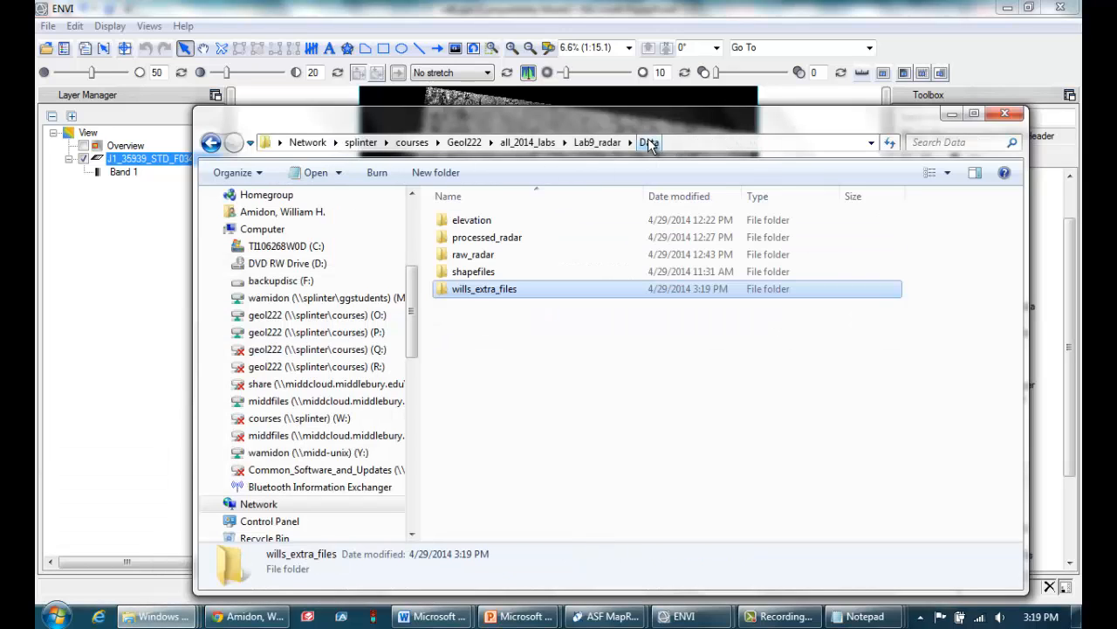
double_click(478, 291)
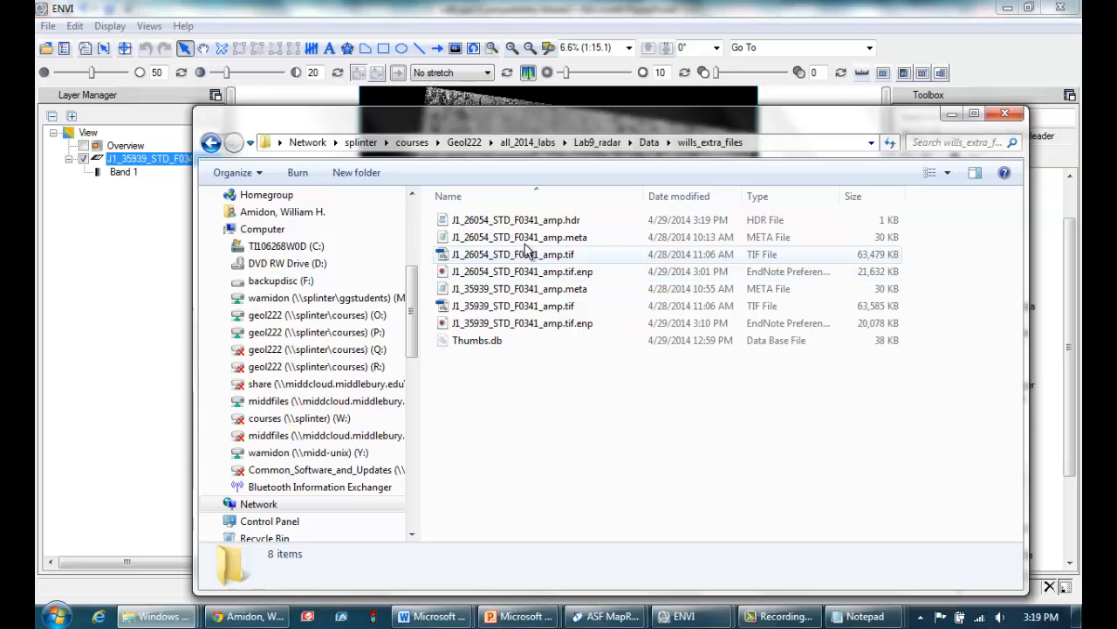
left_click(529, 224)
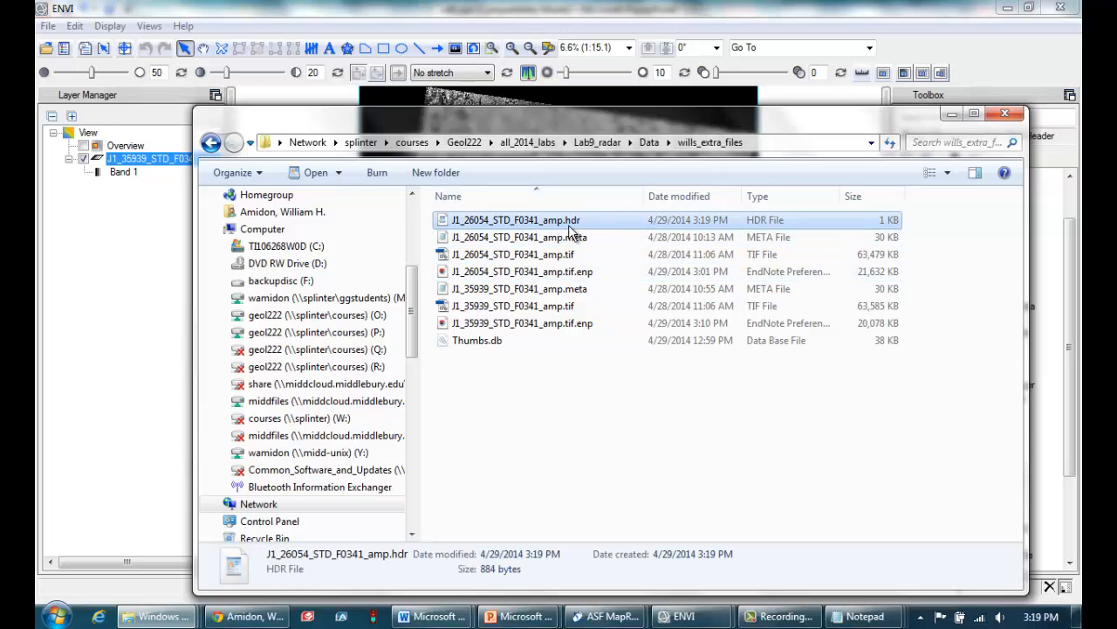
left_click(566, 238)
left_click(572, 224)
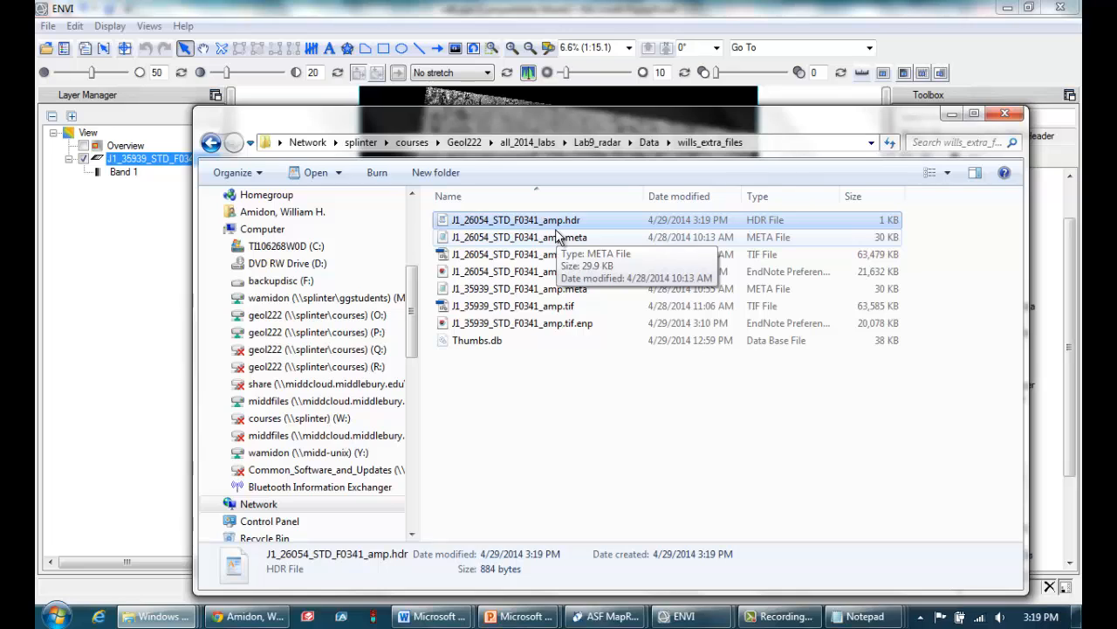
left_click(953, 118)
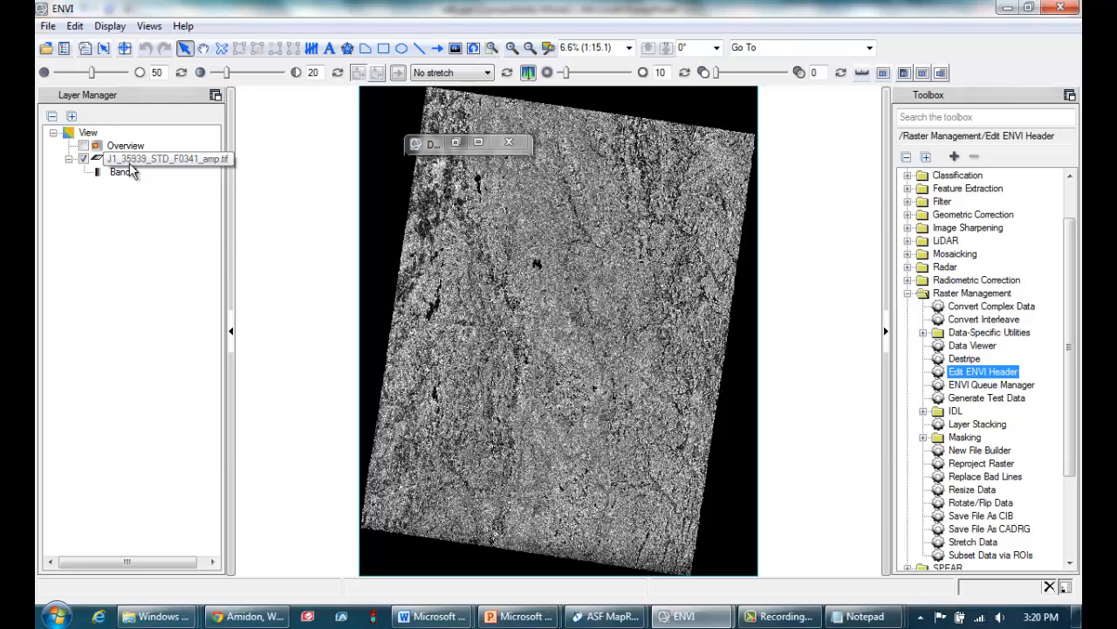
Open the Landsat image TM_oct_2005_clip.tif from the landsat subfolder of the Data folder
left_click(159, 160)
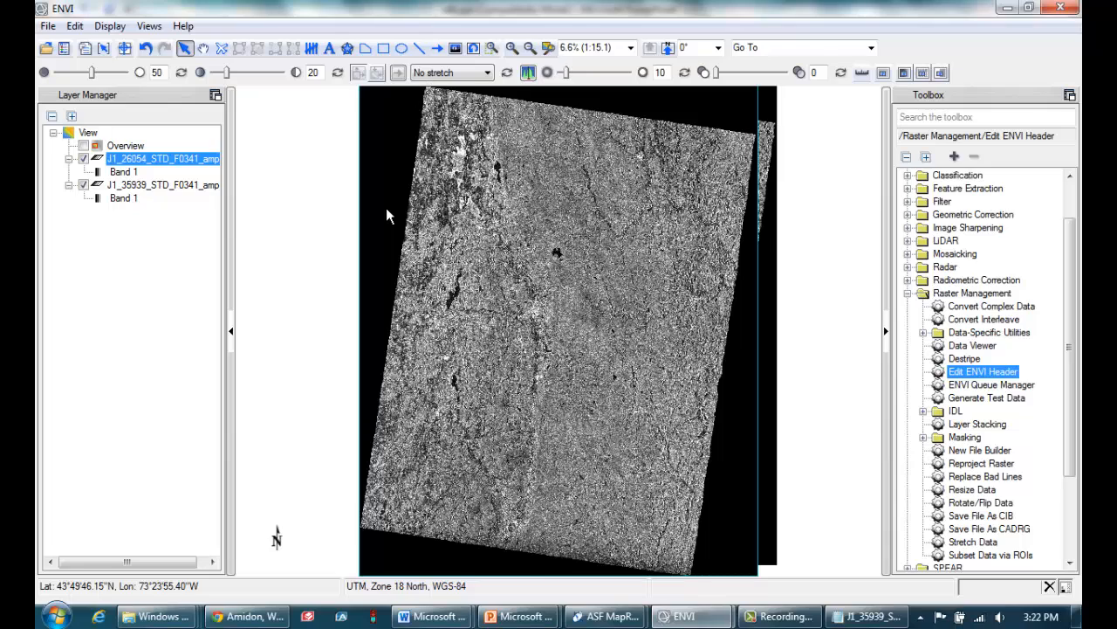
left_click(191, 160)
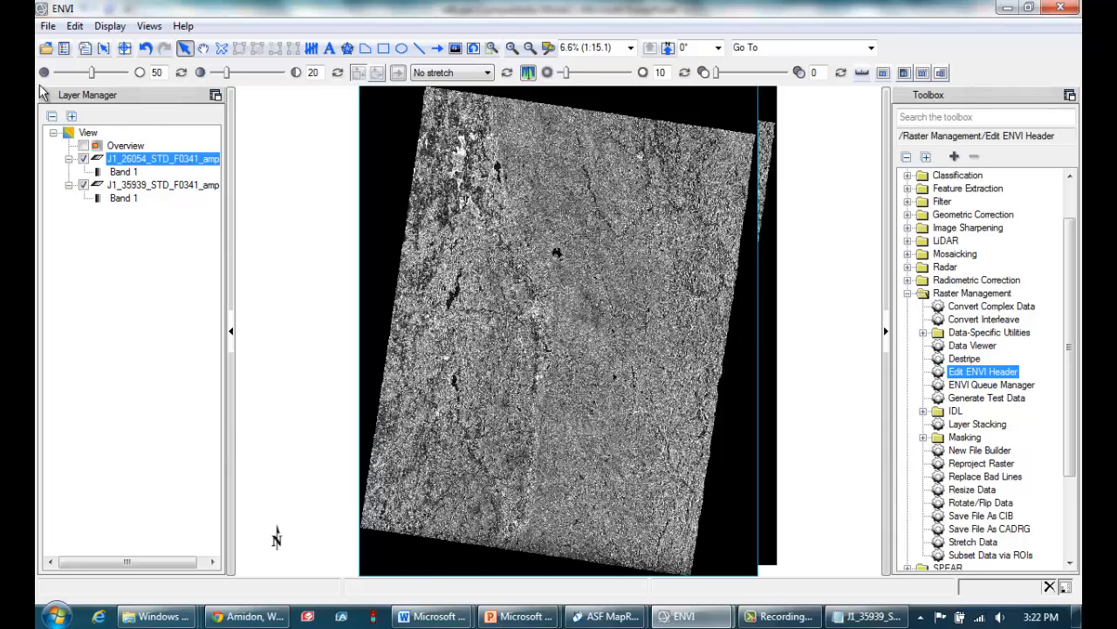
left_click(48, 27)
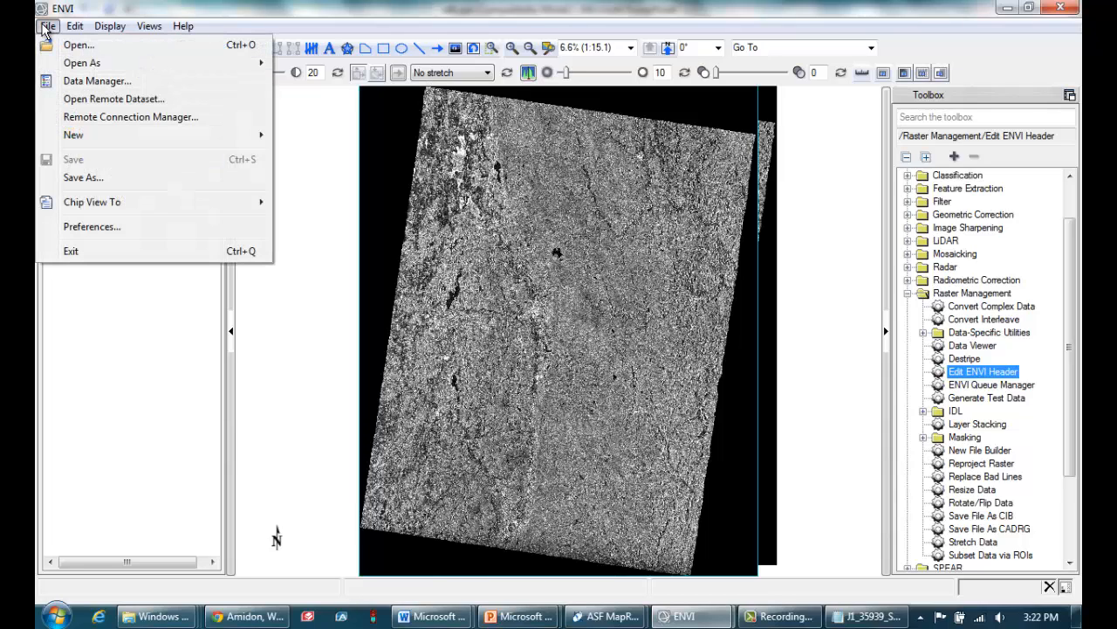
left_click(84, 46)
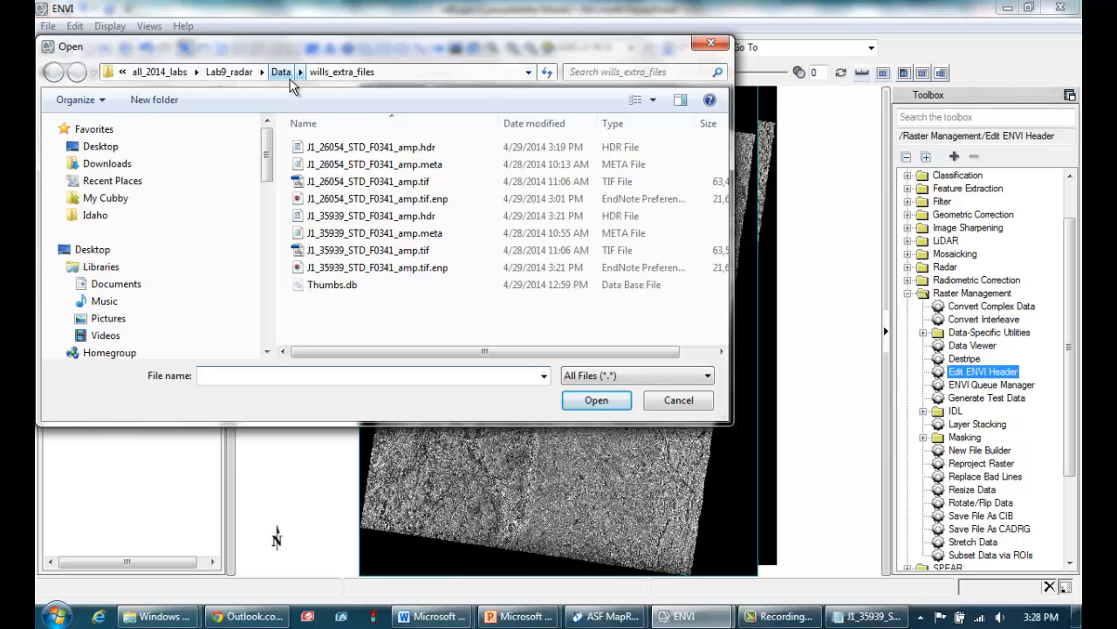
left_click(281, 73)
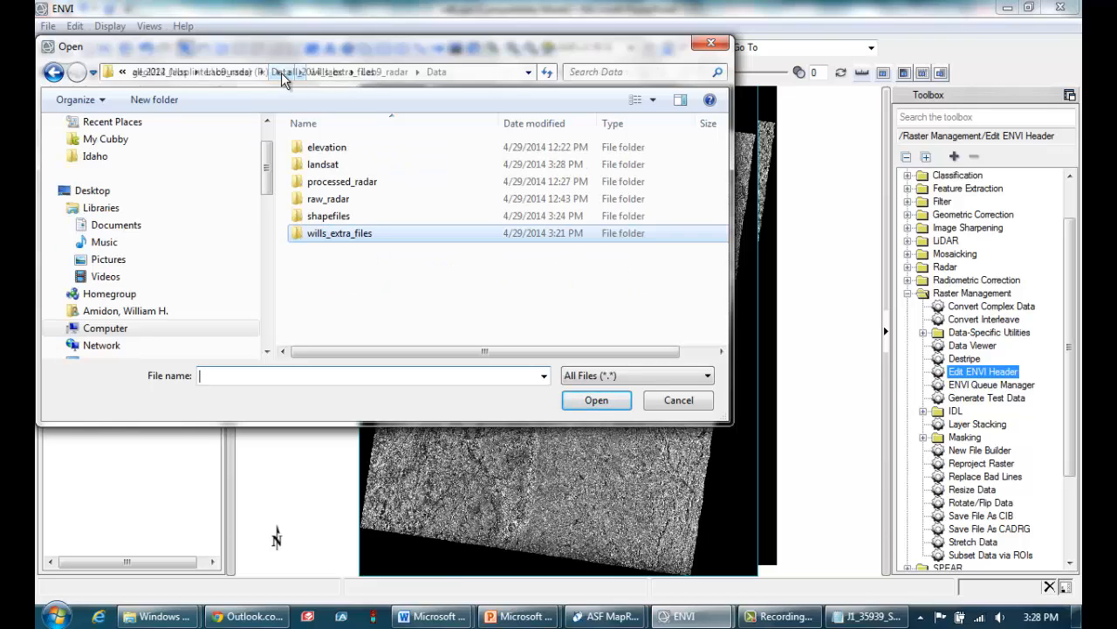
double_click(312, 166)
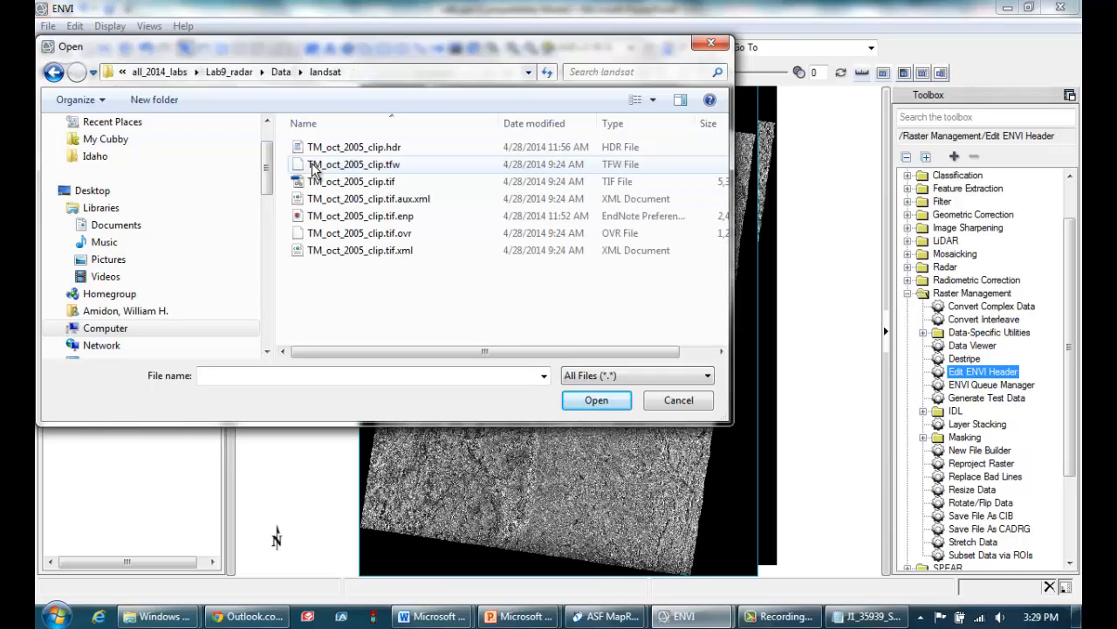
left_click(340, 181)
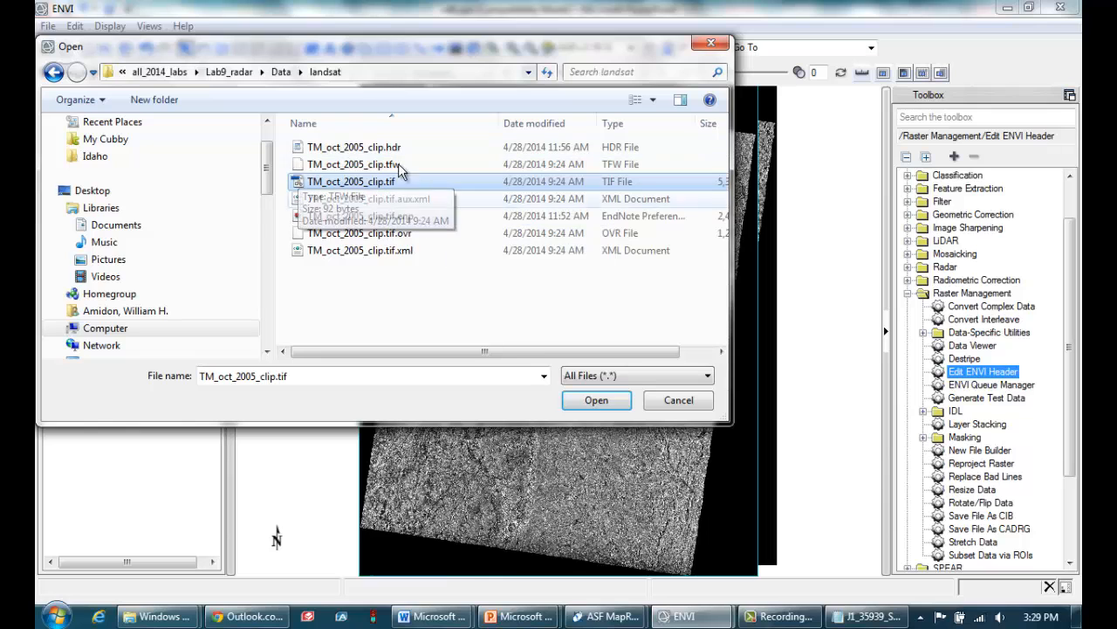
left_click(598, 401)
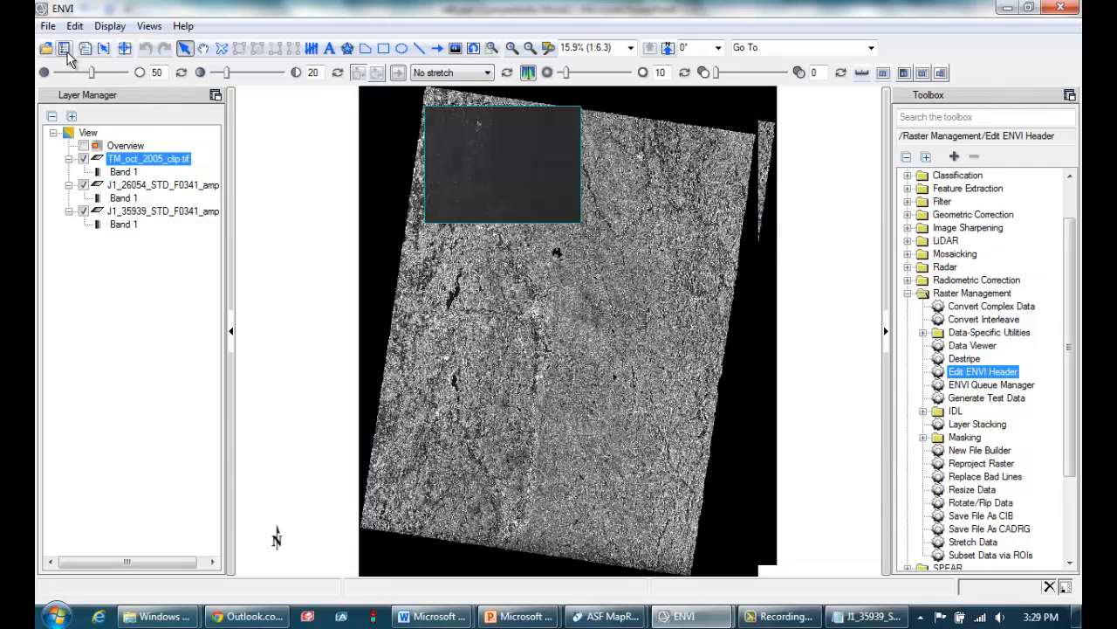
Load TM_oct_2005_clip.tif as an RGB composite with Band 3 red, Band 2 green and Band 1 blue, and apply an Optimized Linear stretch
left_click(65, 51)
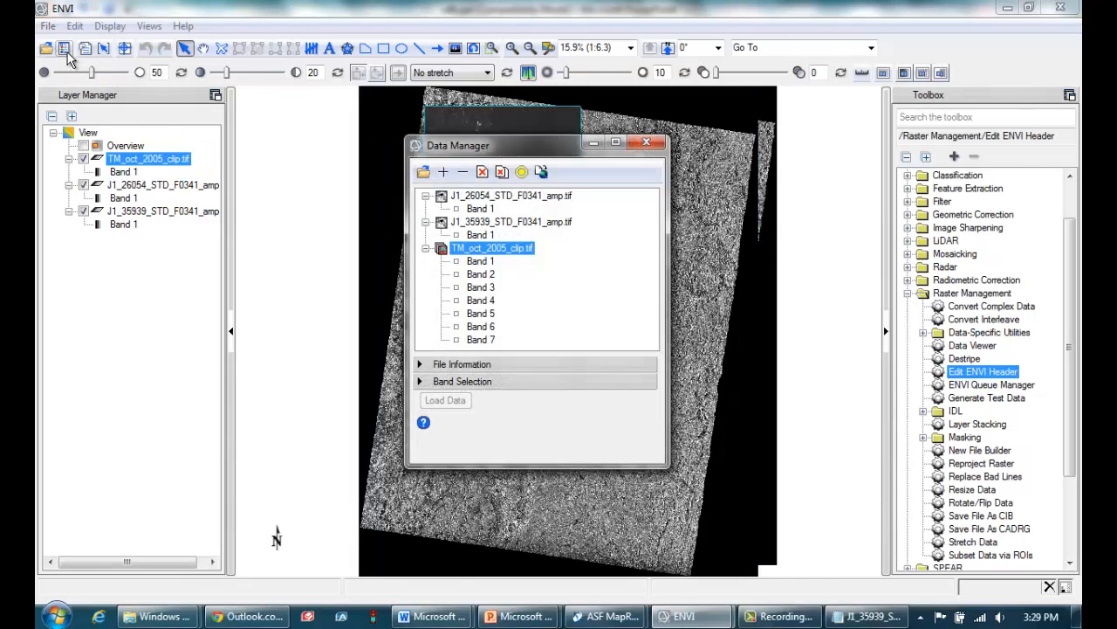
left_click(480, 261)
left_click(480, 274)
left_click(480, 288)
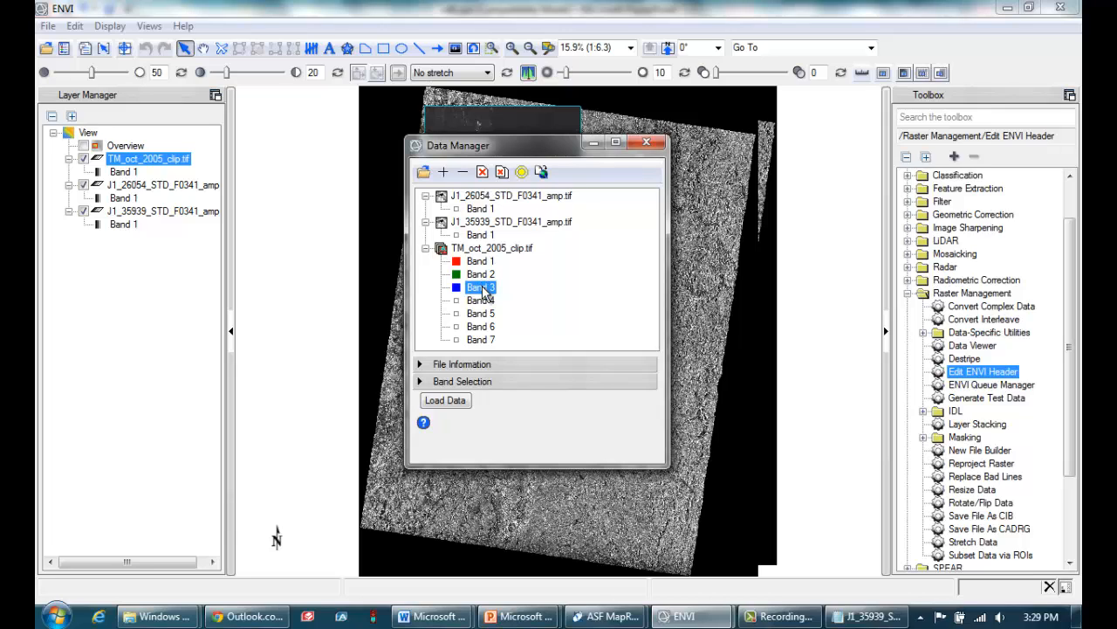
left_click(419, 384)
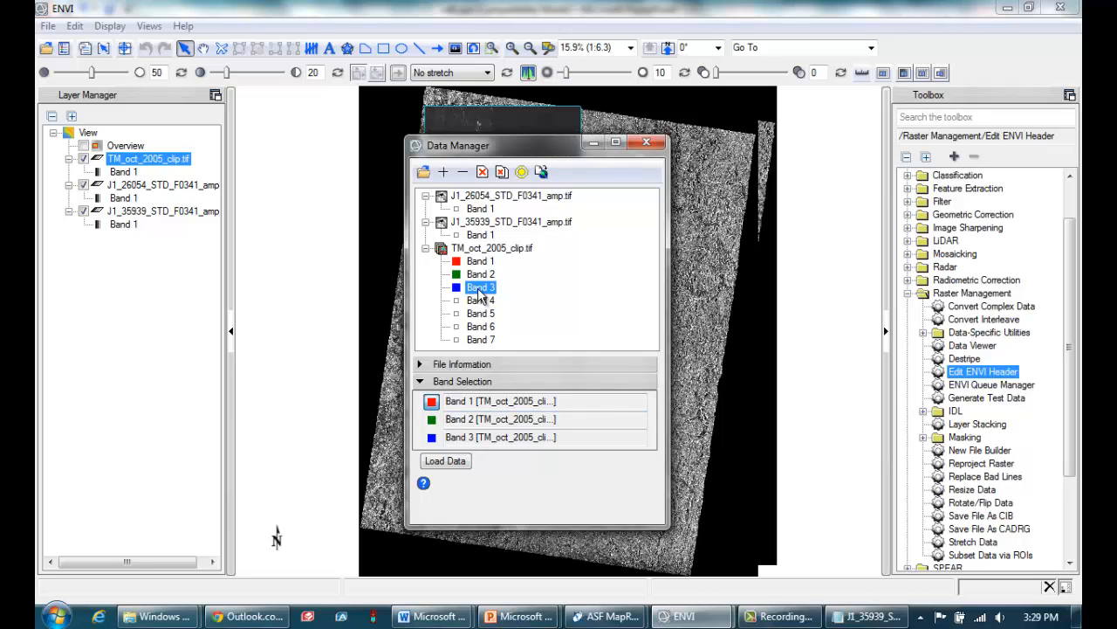
left_click_drag(583, 401, 383, 400)
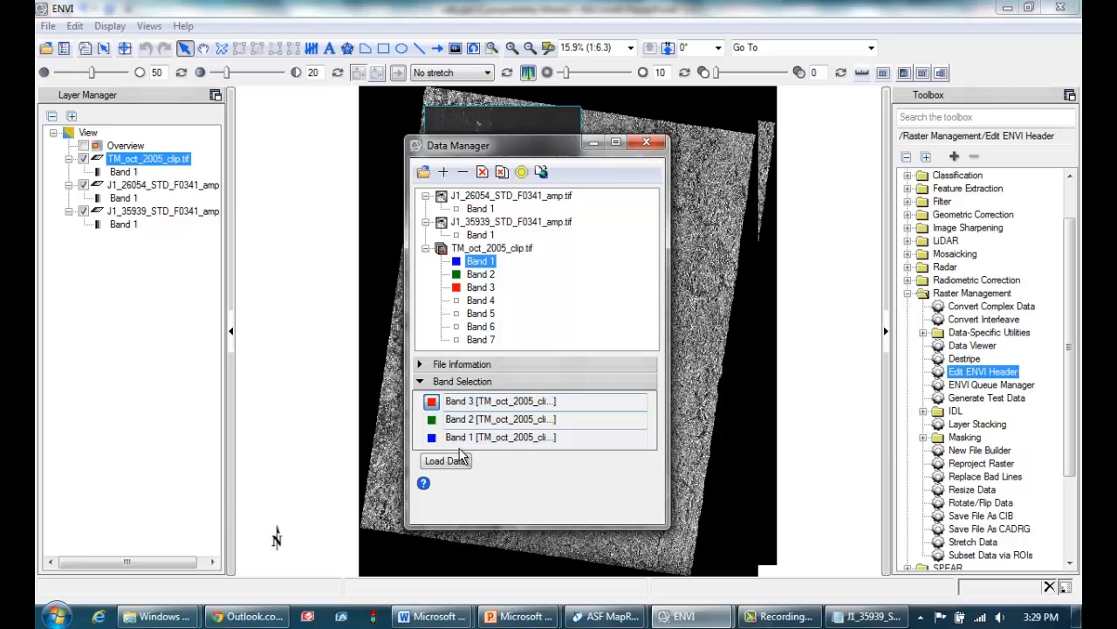
left_click(454, 462)
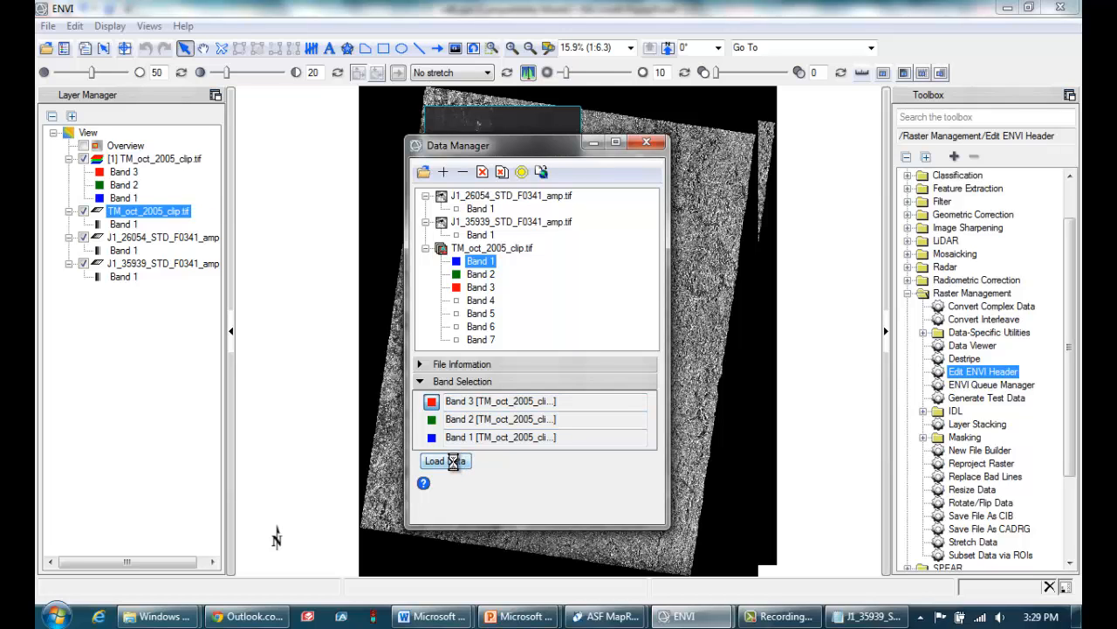
left_click(482, 73)
left_click(481, 183)
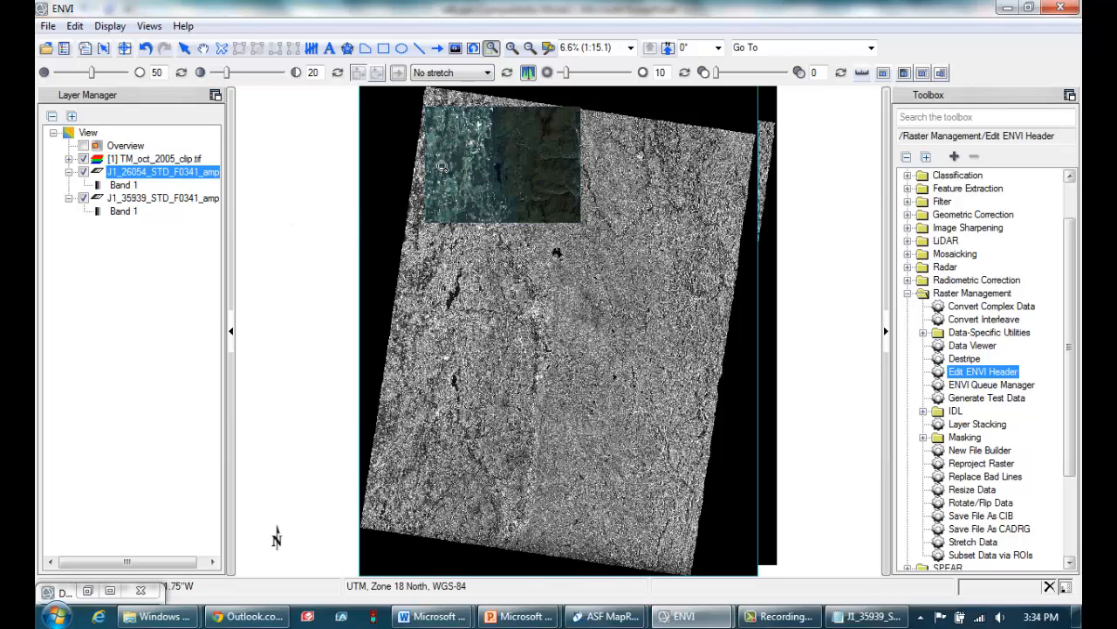
Zoom in closely on the northern end of the large lake in the Landsat composite to inspect its shoreline
left_click(492, 50)
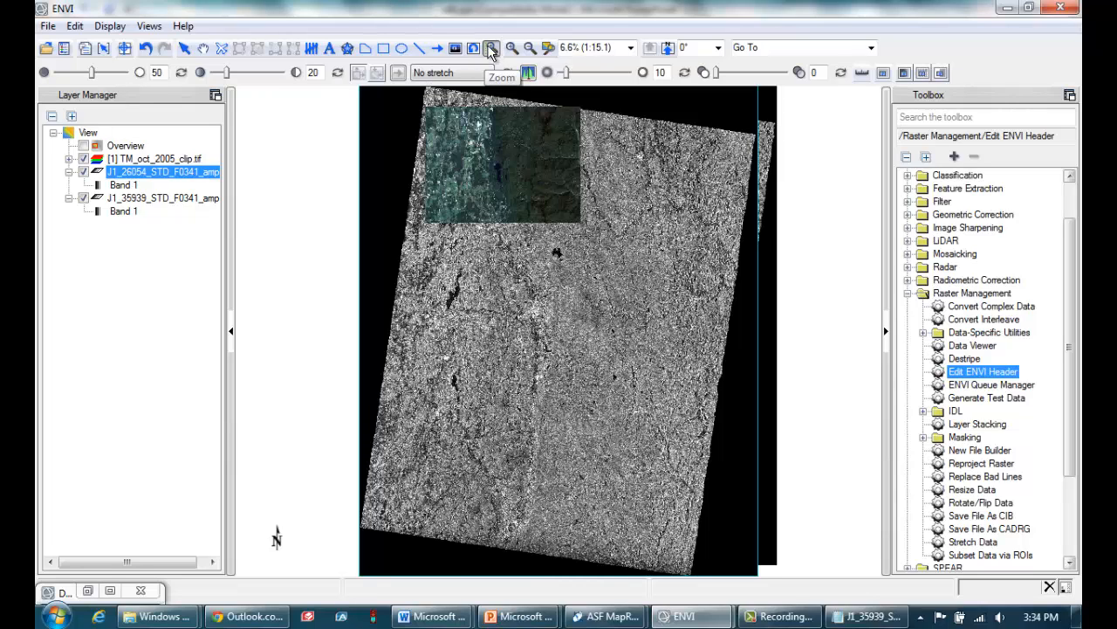
left_click(535, 186)
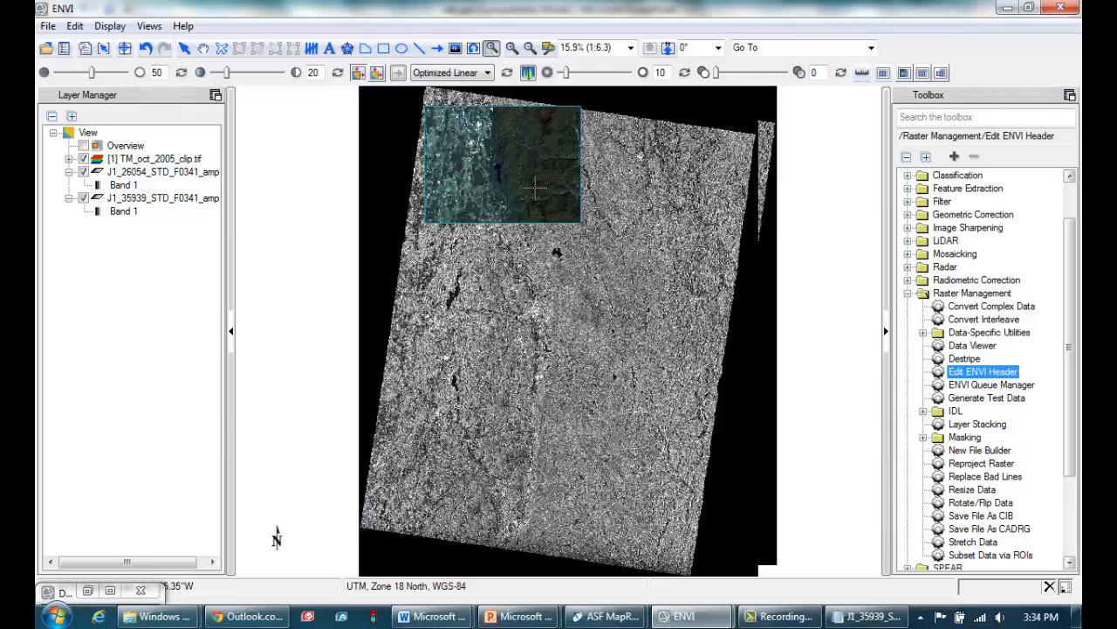
left_click_drag(479, 145, 550, 206)
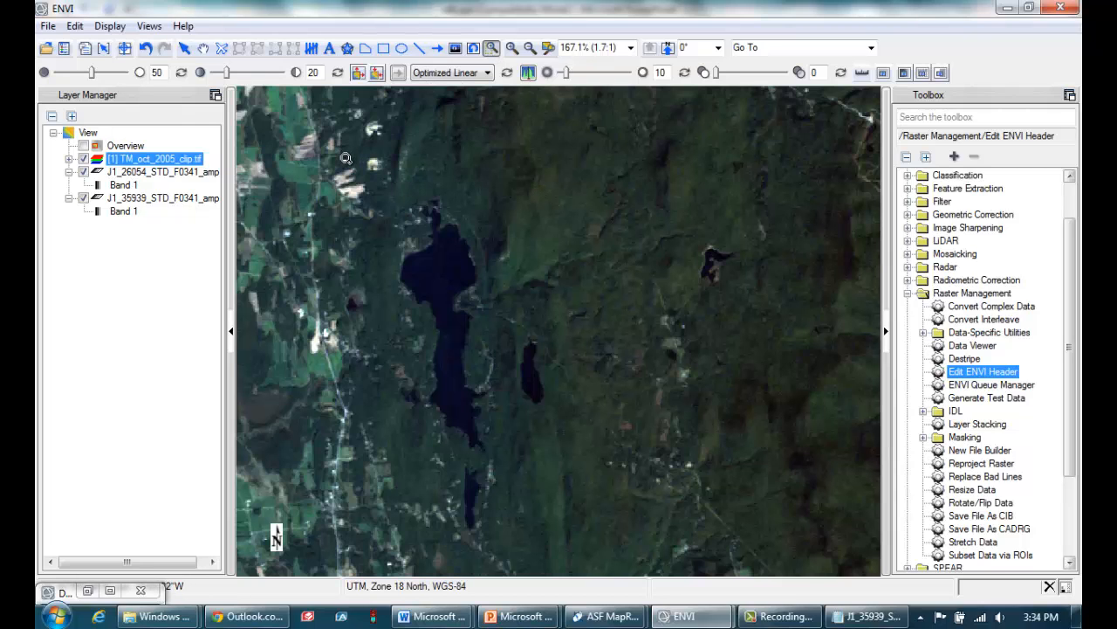
left_click_drag(322, 146, 592, 390)
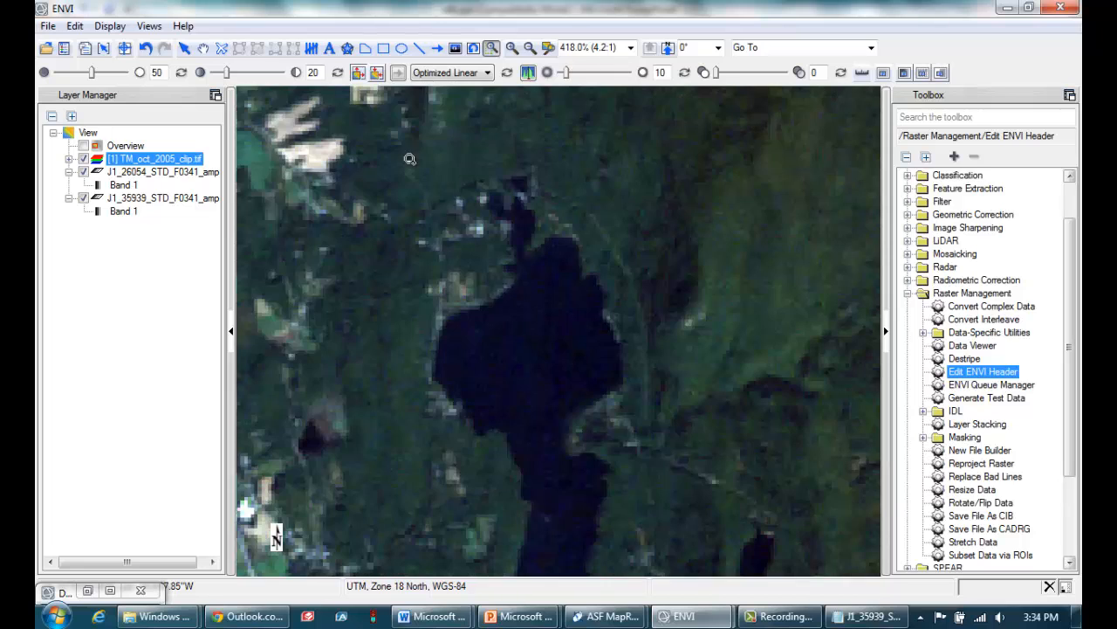
left_click_drag(338, 127, 672, 374)
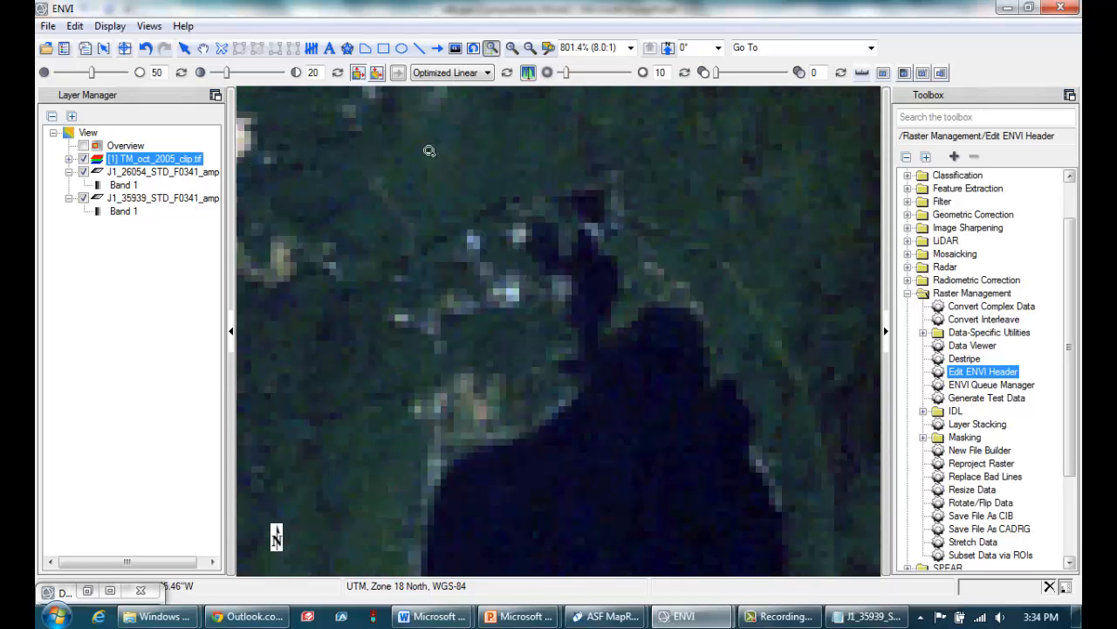
Compare the shoreline at the lake's northern inlet by showing and hiding TM_oct_2005_clip.tif and J1_26054_STD_F0341_amp.tif over J1_35939_STD_F0341_amp.tif
left_click_drag(421, 146, 742, 465)
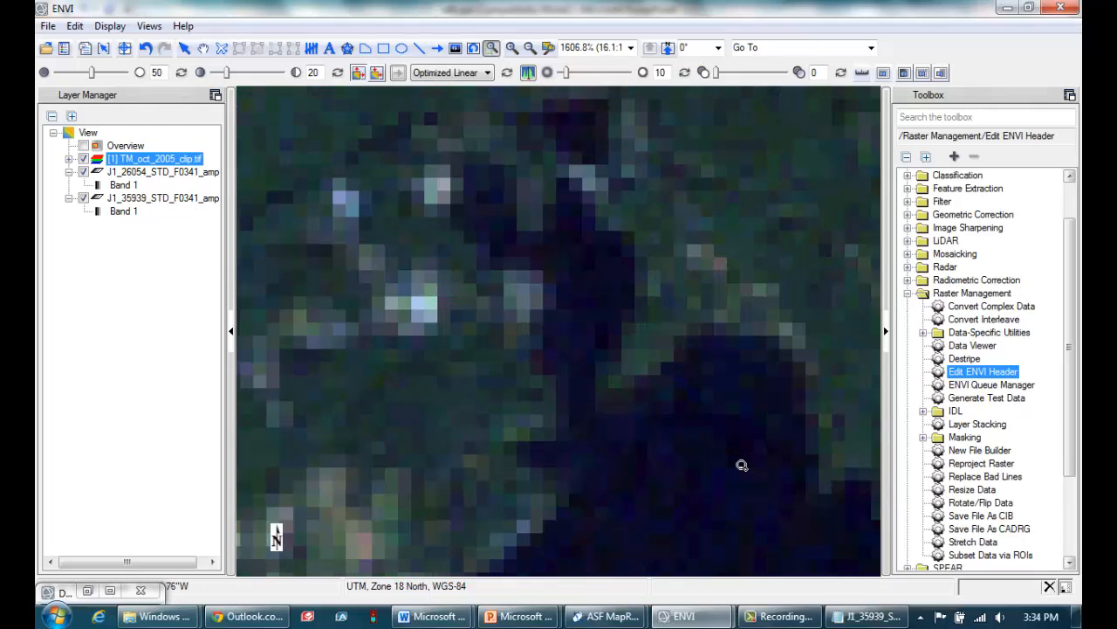
left_click_drag(449, 371, 434, 303)
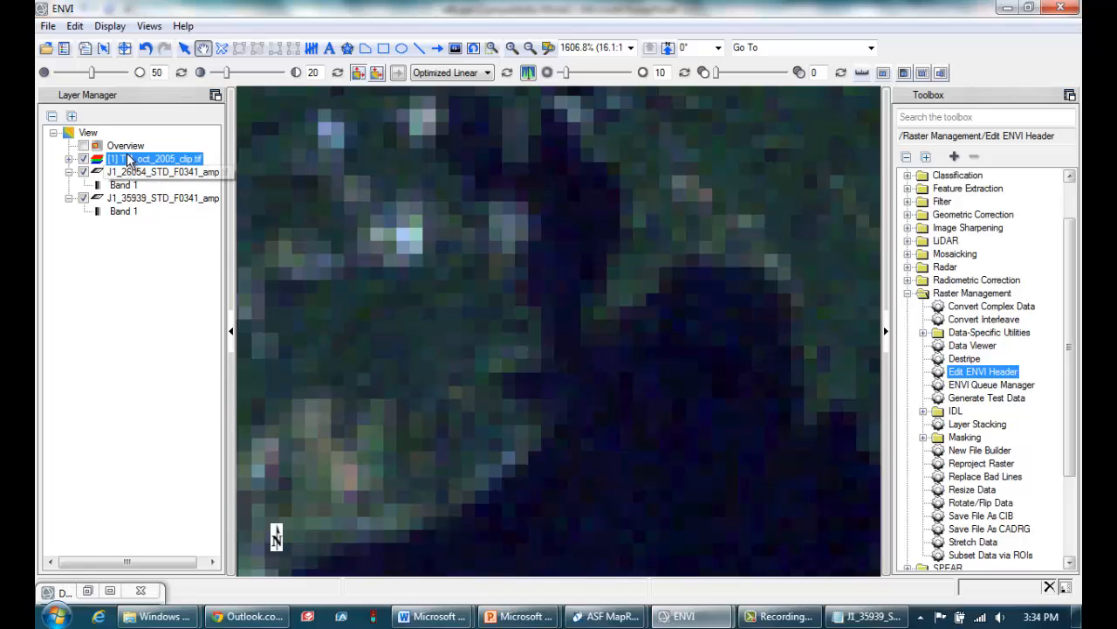
left_click(83, 160)
left_click(84, 160)
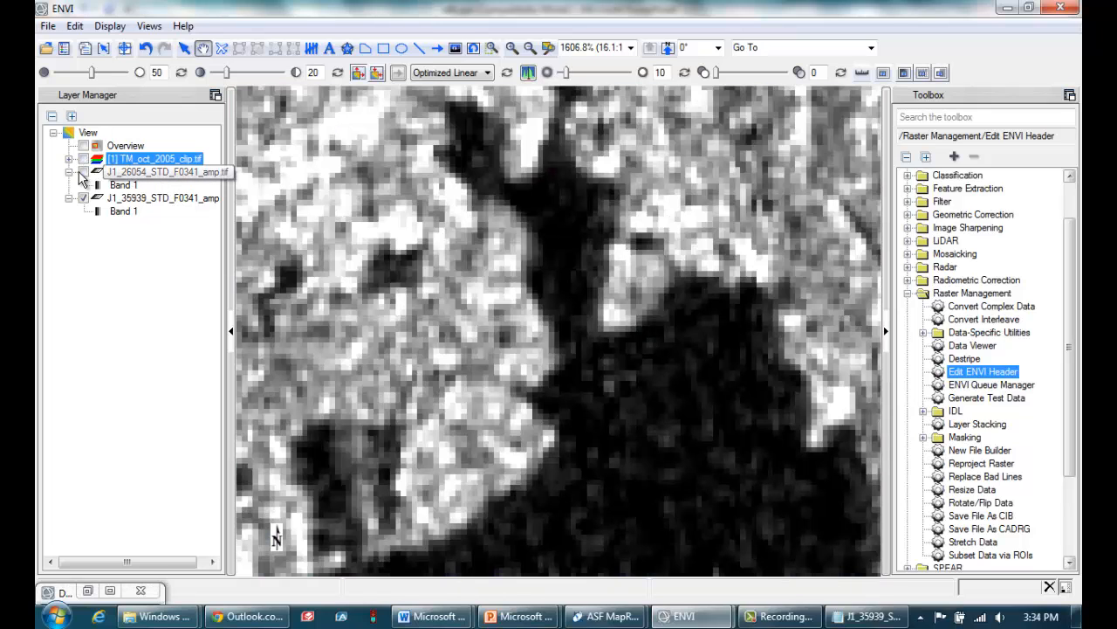
left_click(83, 173)
left_click(83, 159)
left_click(83, 160)
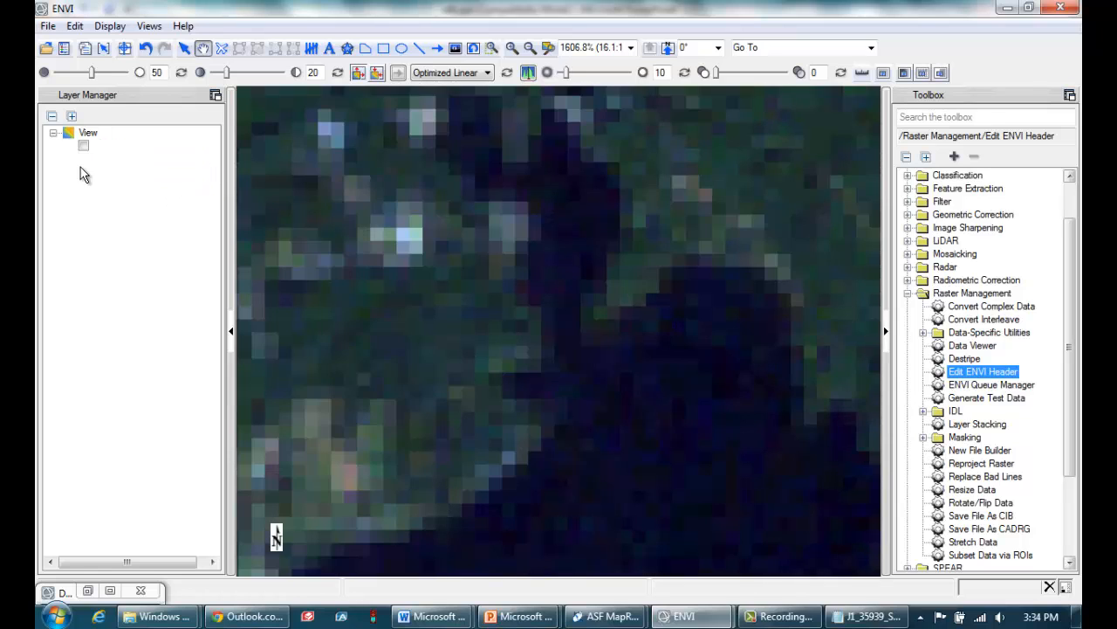
left_click(83, 173)
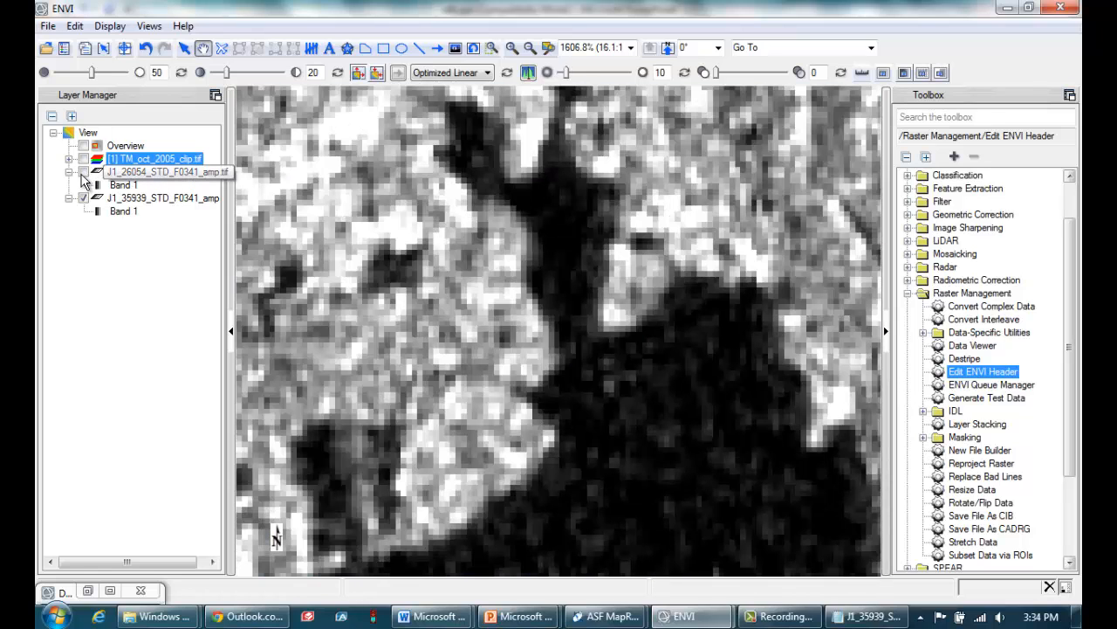
left_click(83, 173)
left_click(82, 160)
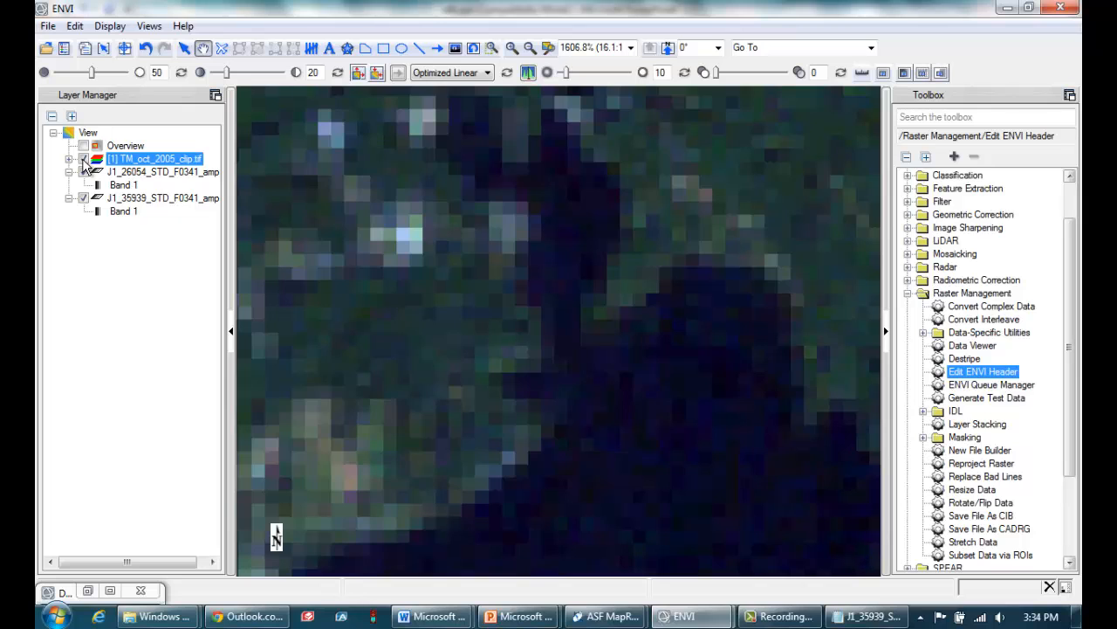
left_click(83, 160)
left_click(83, 173)
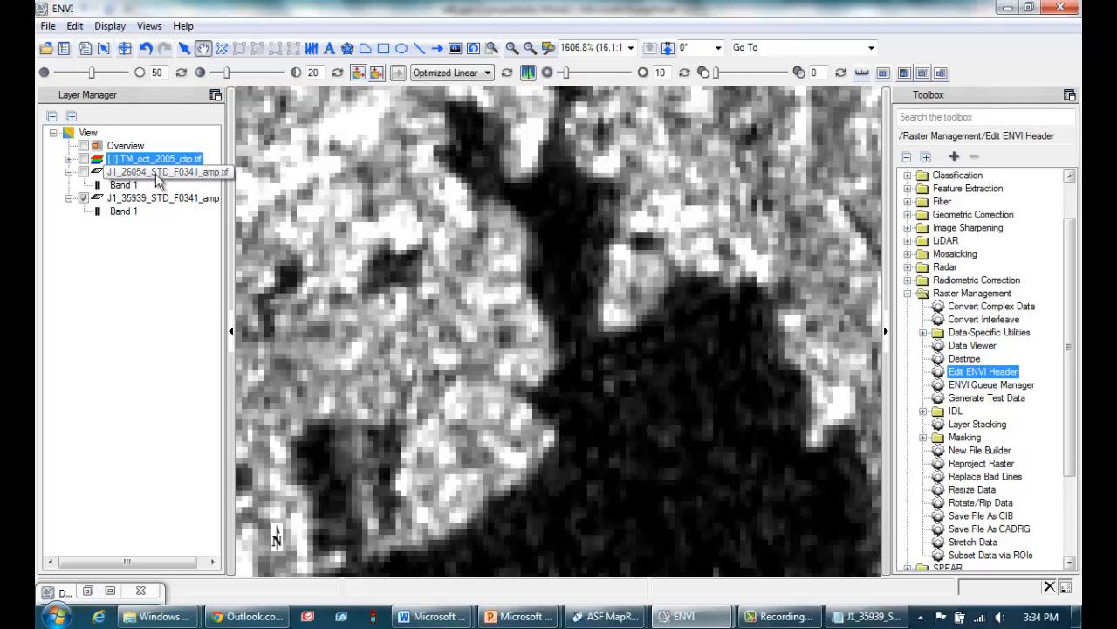
left_click(83, 160)
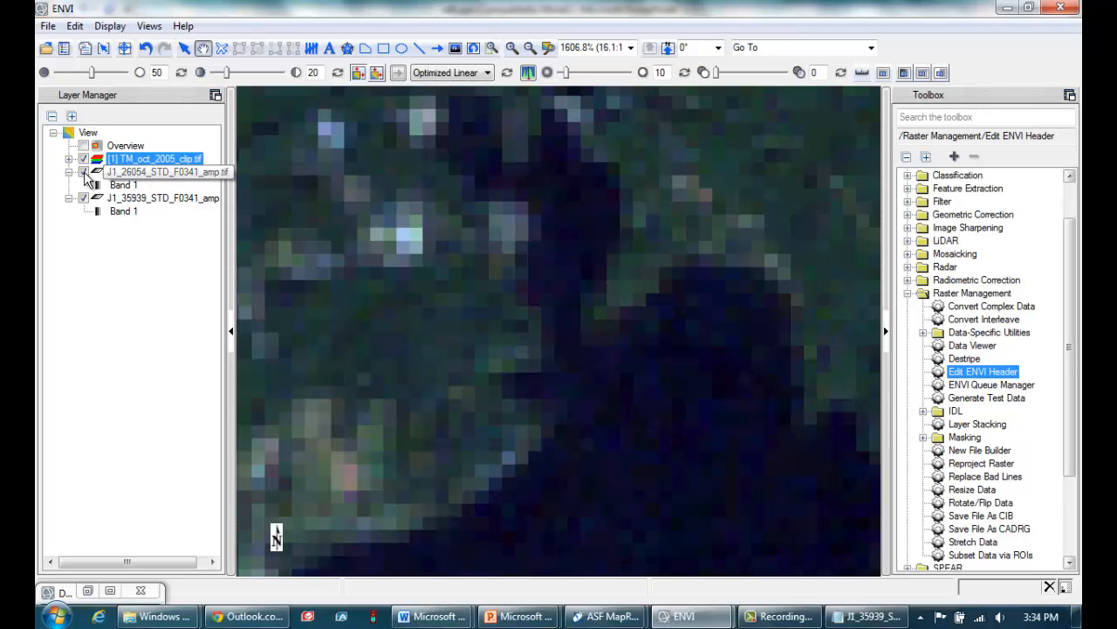
left_click(83, 159)
left_click(83, 160)
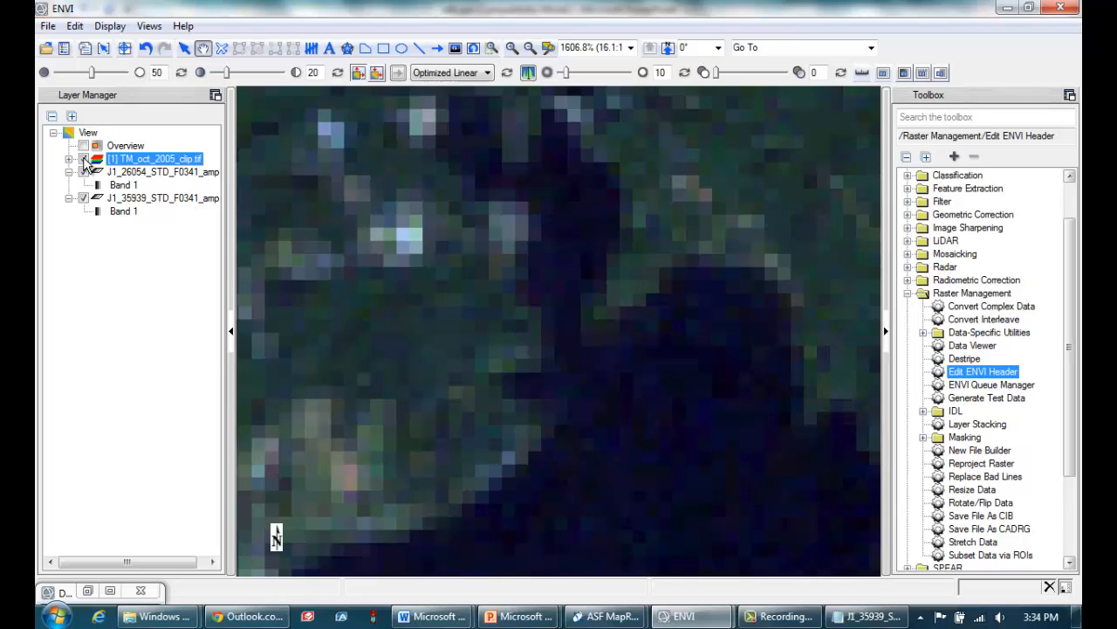
left_click(83, 160)
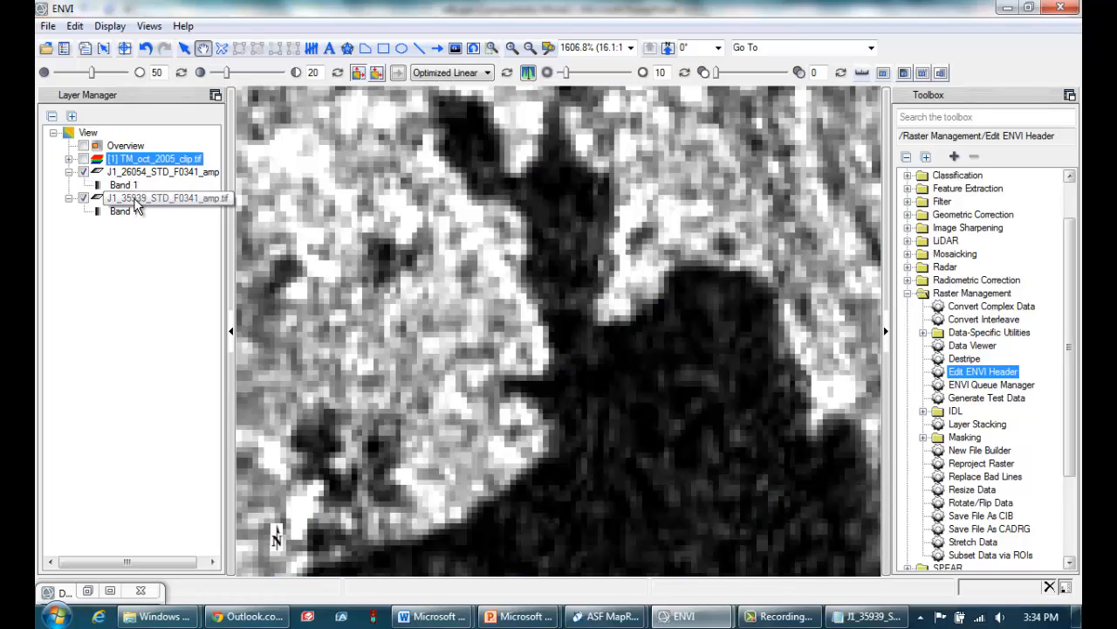
Flicker J1_26054_STD_F0341_amp.tif on and off over J1_35939_STD_F0341_amp.tif to examine the offset between the two radar images
left_click(84, 172)
left_click(83, 172)
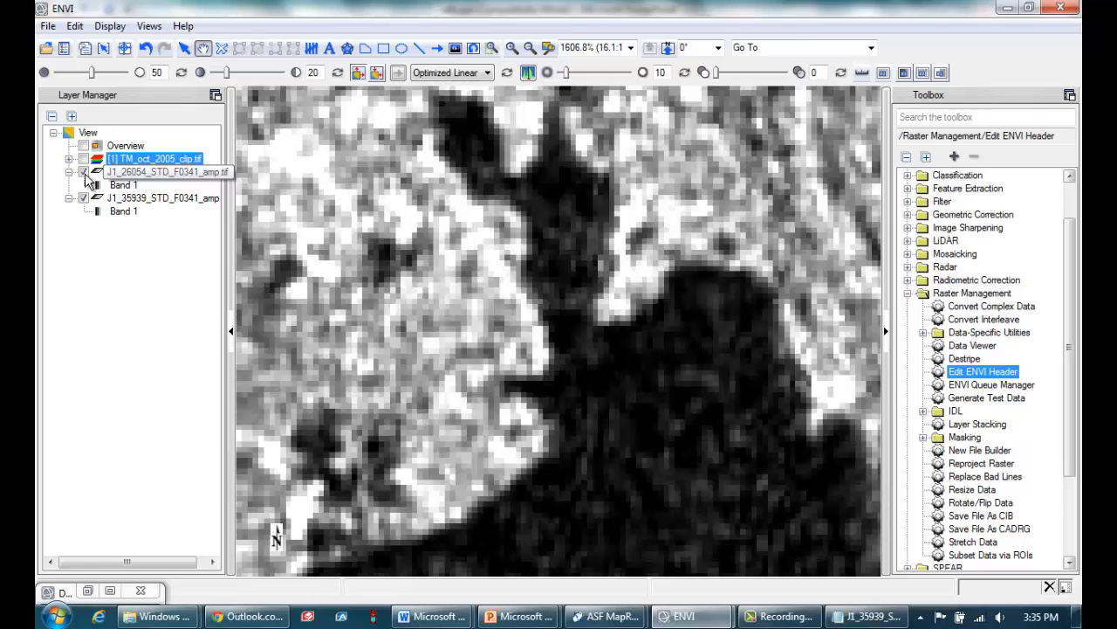
left_click(84, 172)
left_click(84, 172)
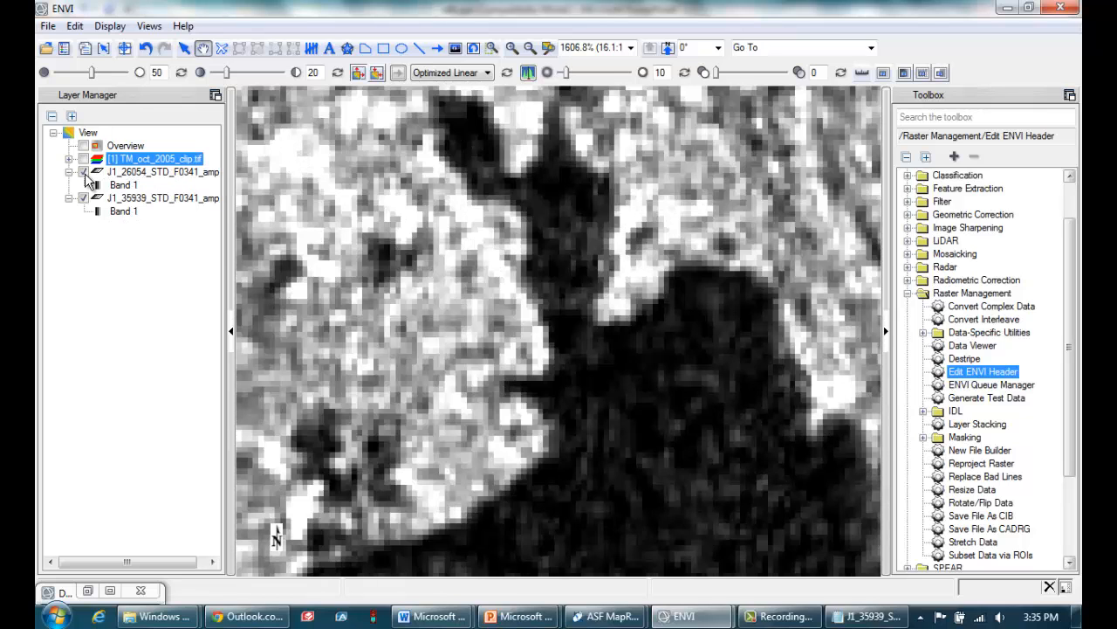
left_click(84, 172)
left_click(84, 172)
left_click(84, 172)
left_click(84, 172)
left_click(84, 172)
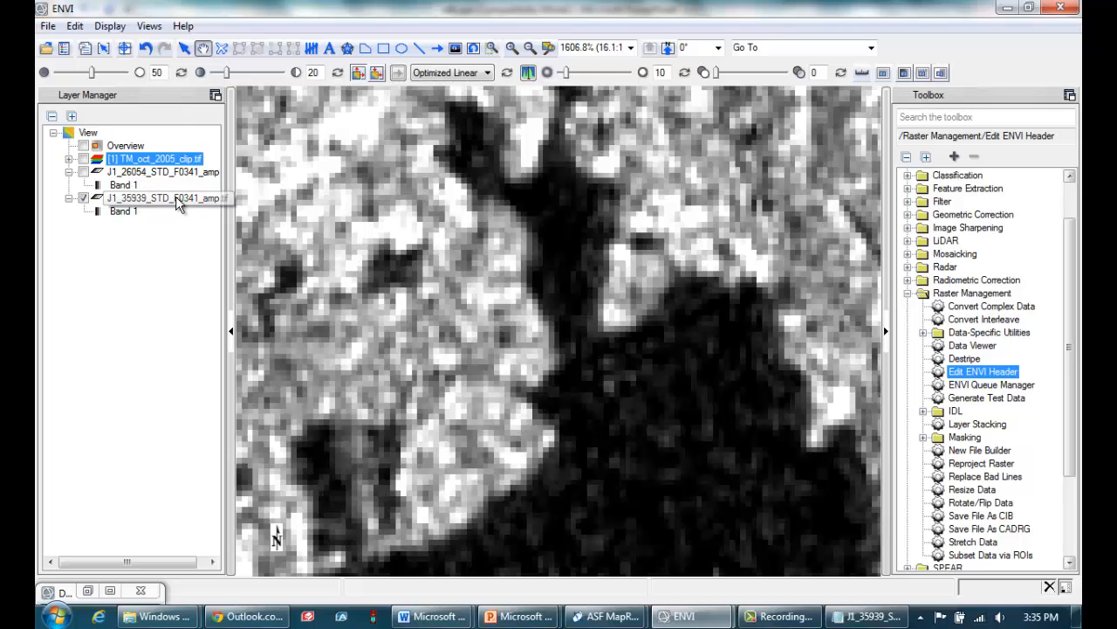
Set the tie point's Image Y coordinate to 2 in the map information of J1_35939_STD_F0341_amp.tif and save its header
double_click(972, 373)
left_click(247, 166)
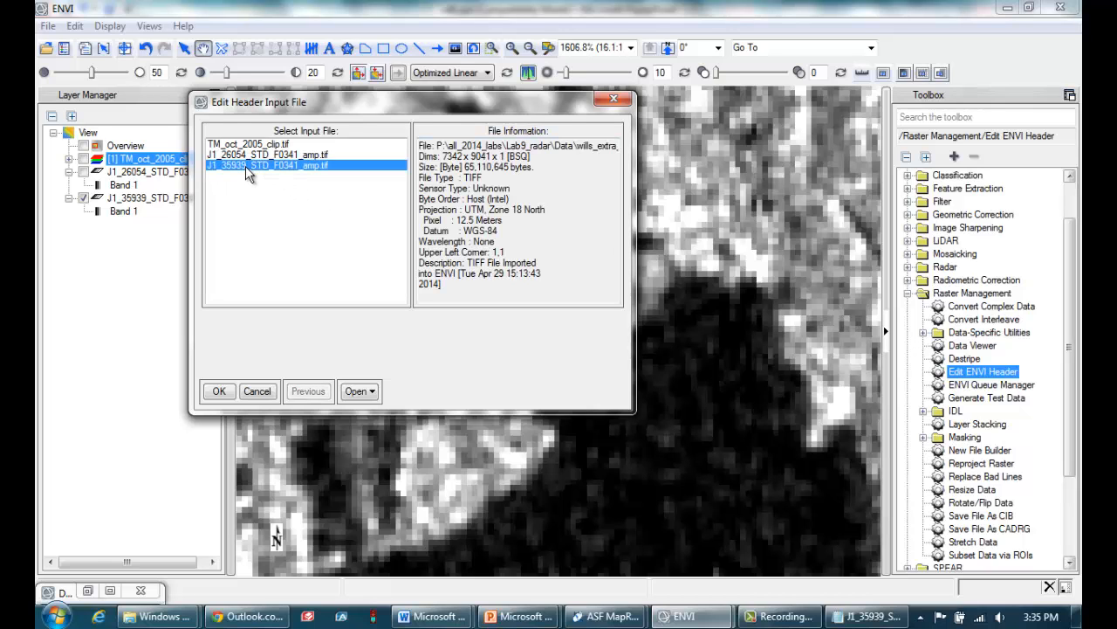
left_click(219, 392)
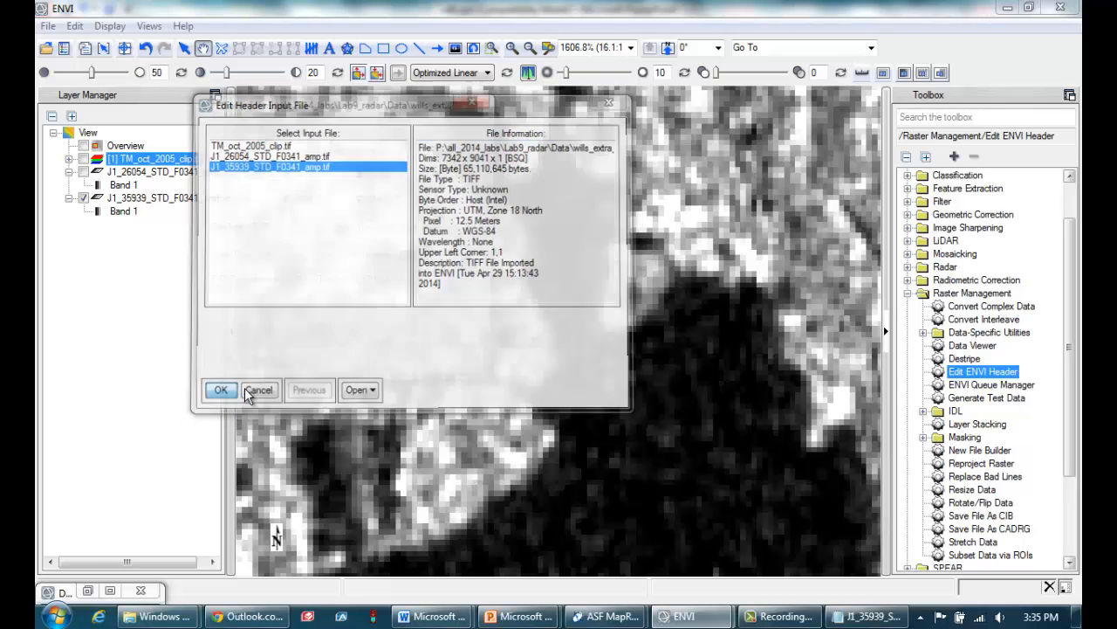
left_click(353, 154)
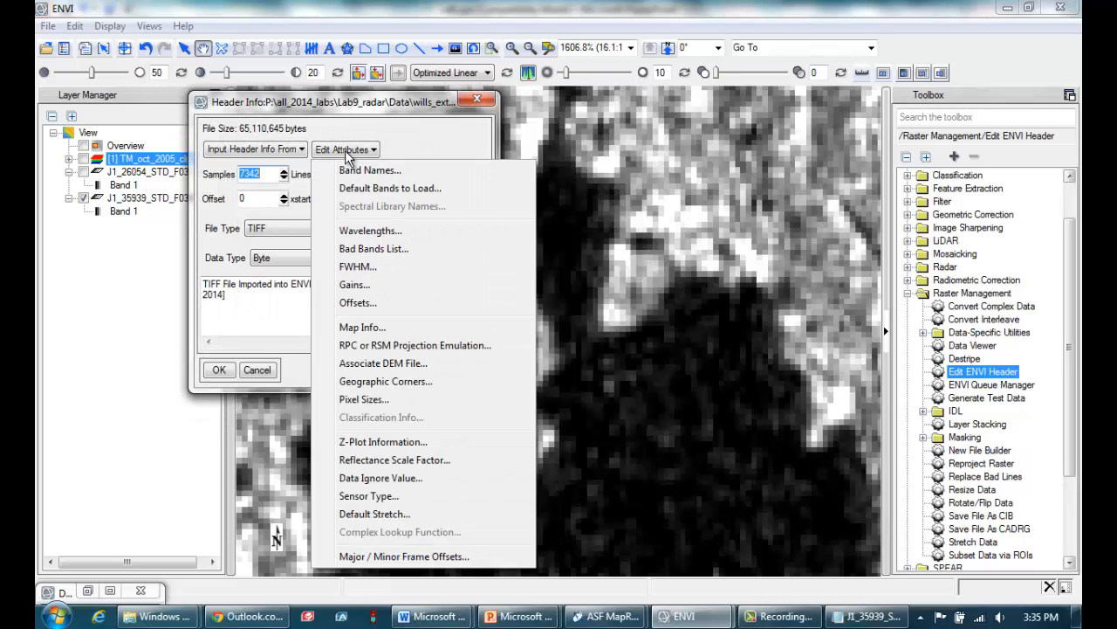
left_click(382, 327)
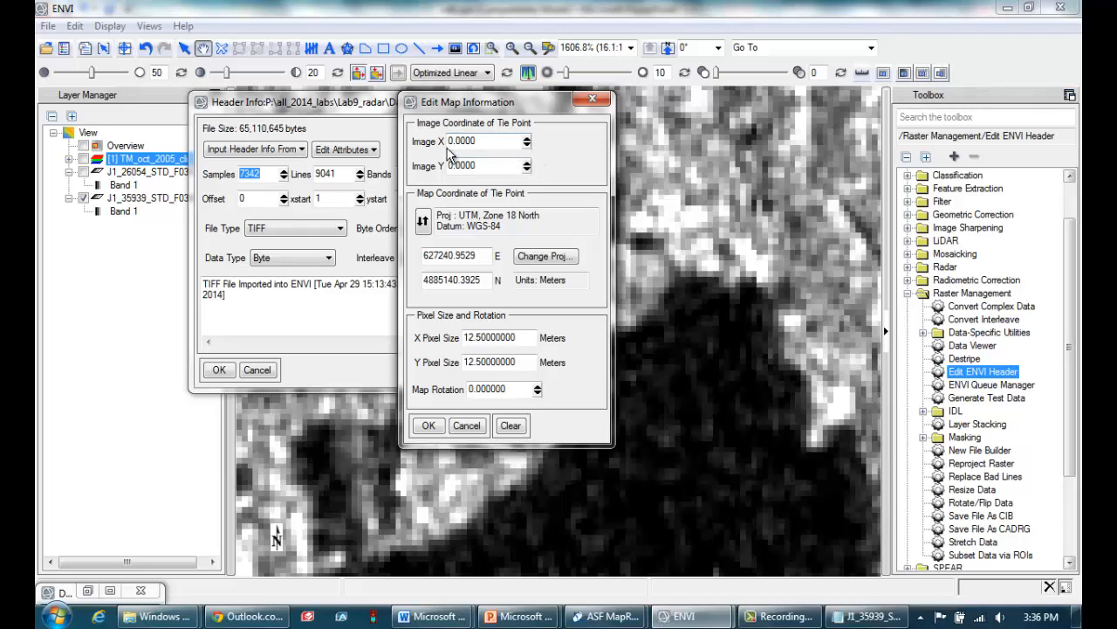
left_click(526, 162)
left_click(428, 426)
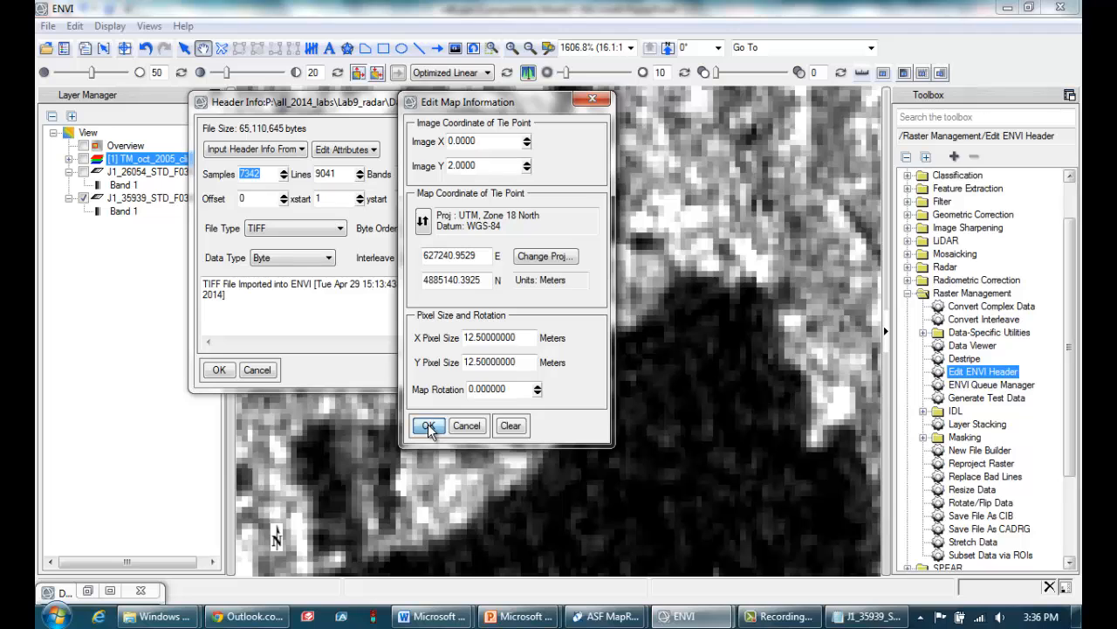
left_click(220, 369)
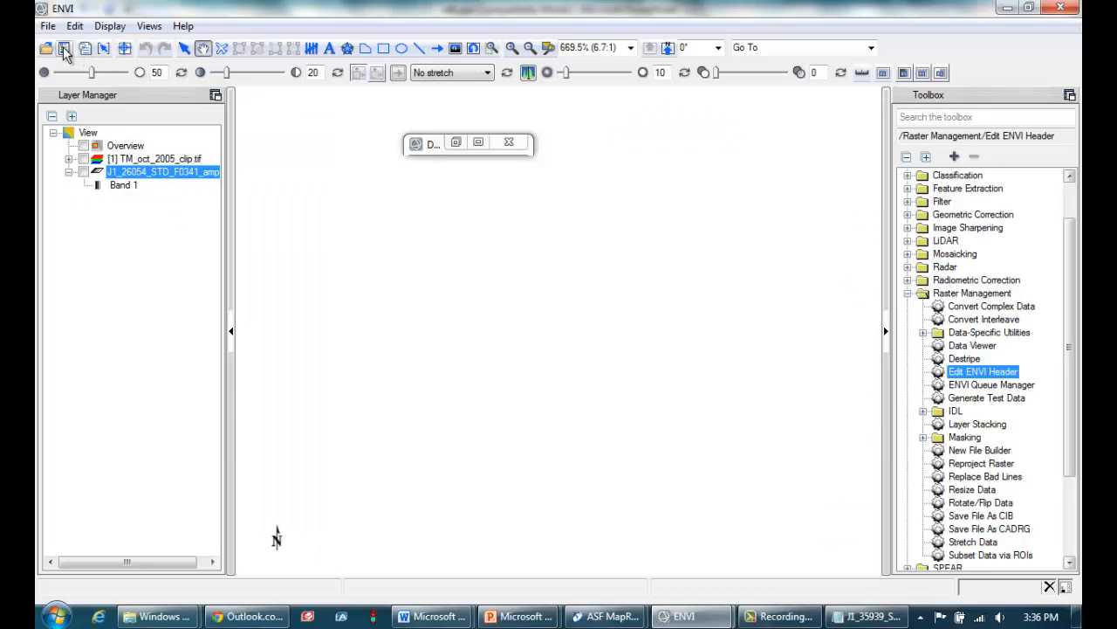
Reload J1_35939_STD_F0341_amp.tif from the open data files into the view above the other layers
left_click(64, 50)
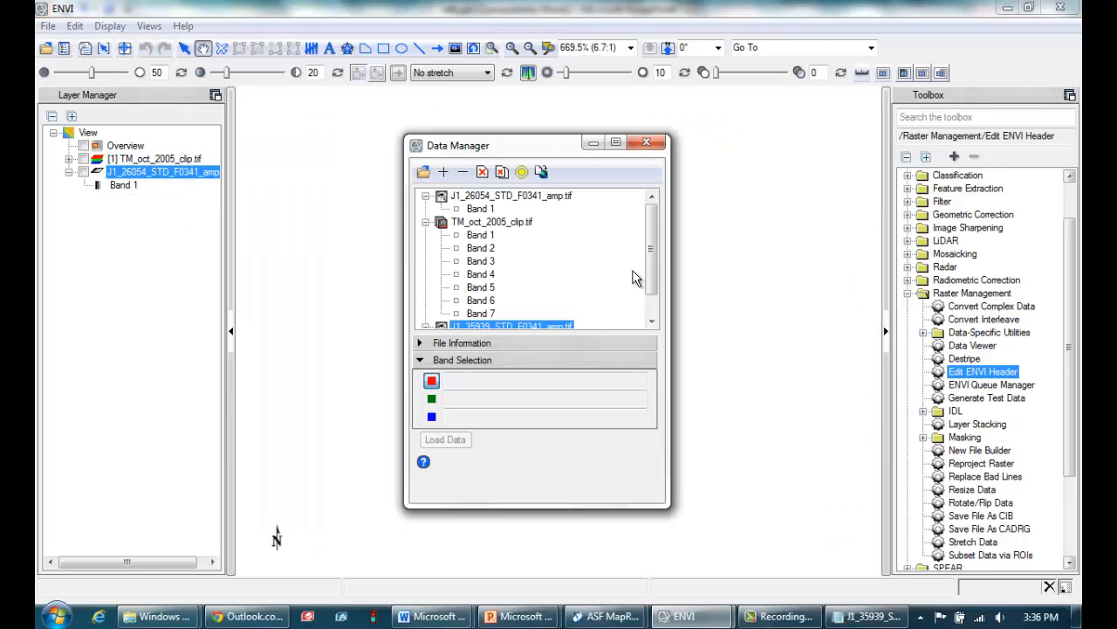
left_click_drag(652, 263, 659, 304)
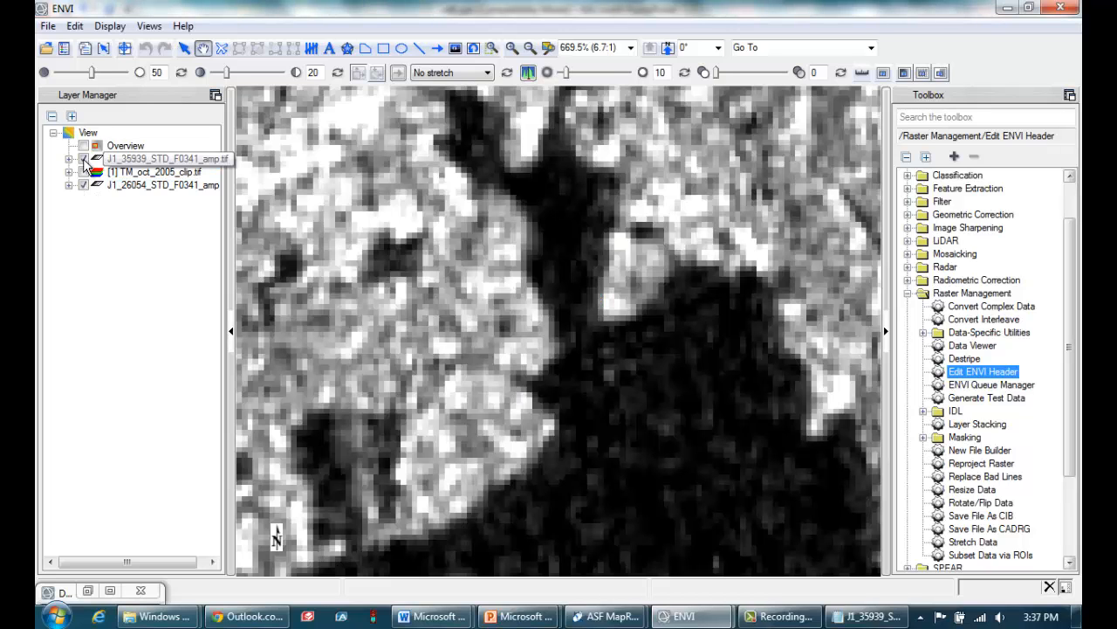
Flicker the reloaded J1_35939_STD_F0341_amp.tif over J1_26054_STD_F0341_amp.tif to check the alignment of the lake shoreline
left_click(83, 159)
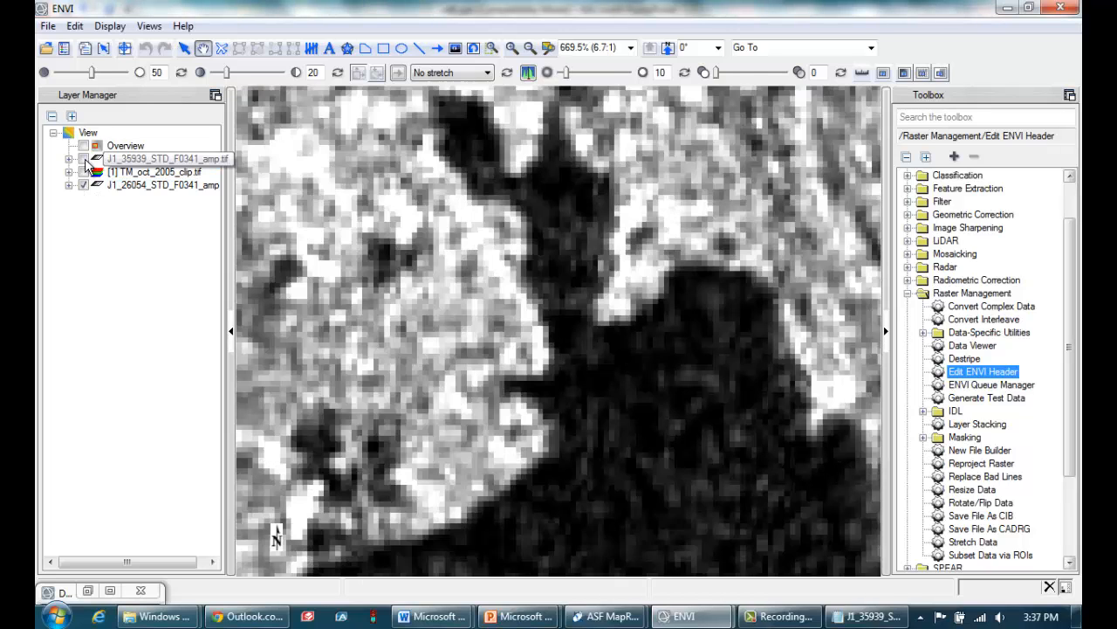
left_click(84, 158)
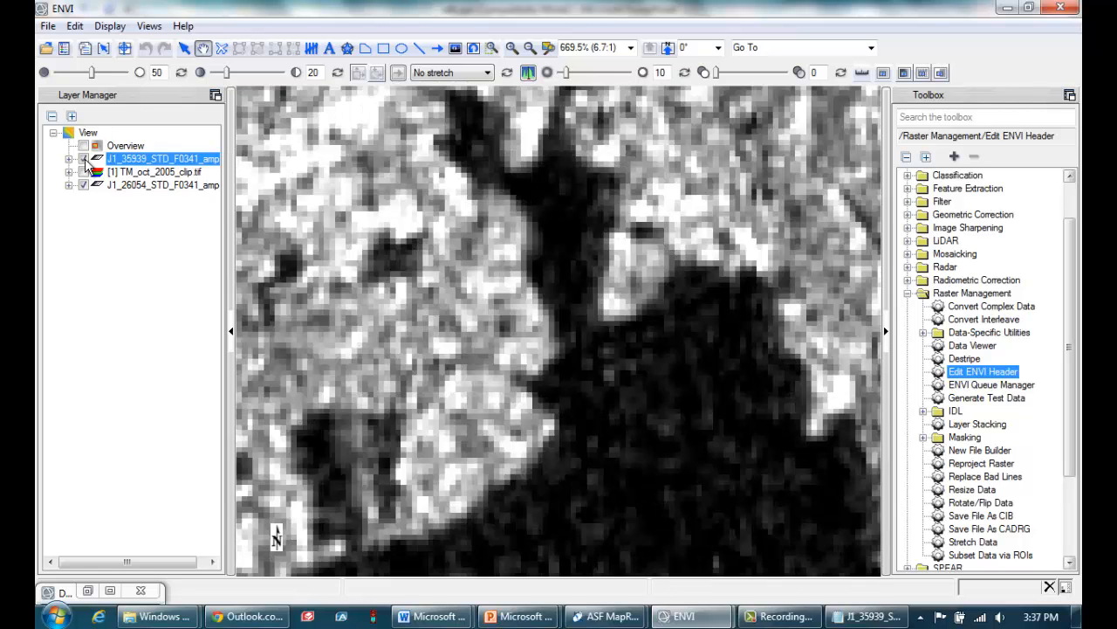
left_click(83, 159)
left_click(84, 159)
left_click(83, 159)
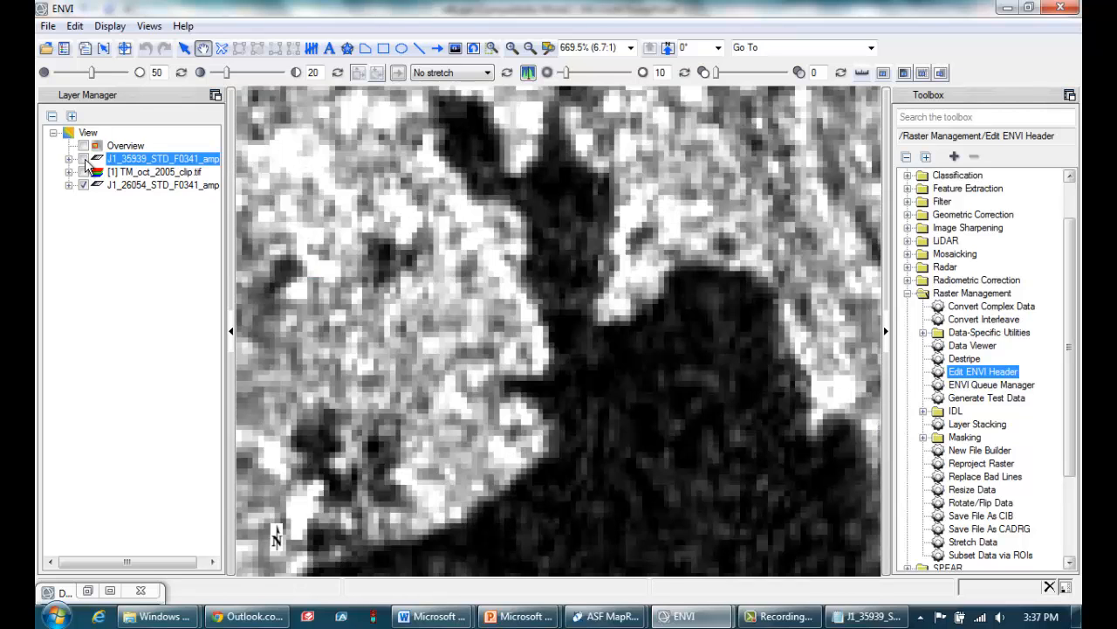
left_click(84, 159)
left_click(84, 159)
left_click(84, 159)
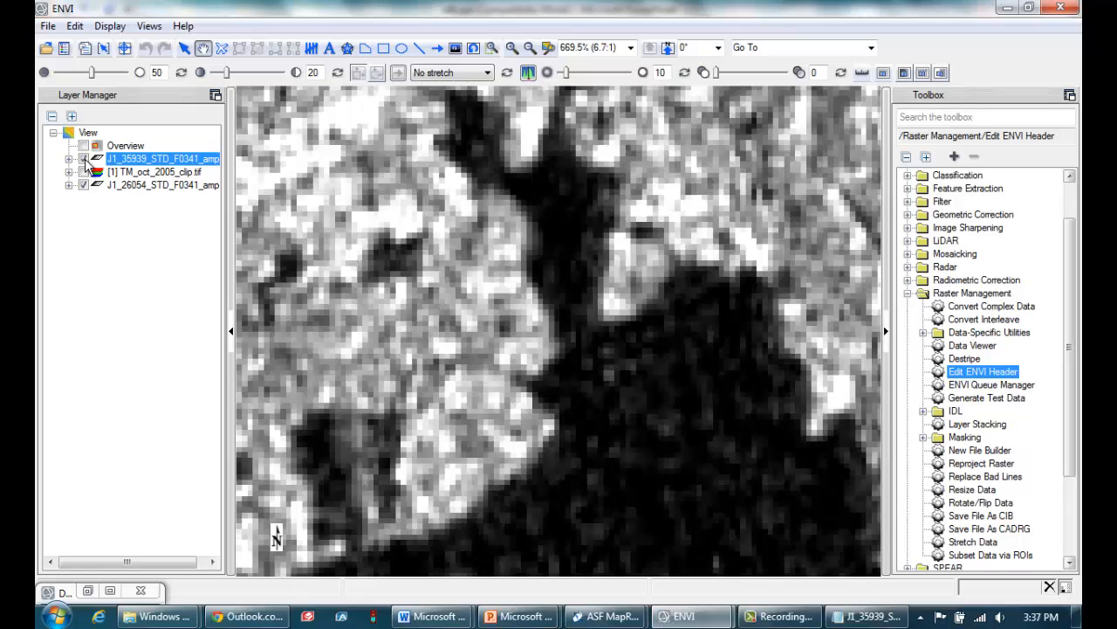
left_click(84, 159)
left_click(84, 159)
left_click(83, 159)
left_click(84, 159)
left_click(84, 159)
left_click(84, 159)
left_click(84, 159)
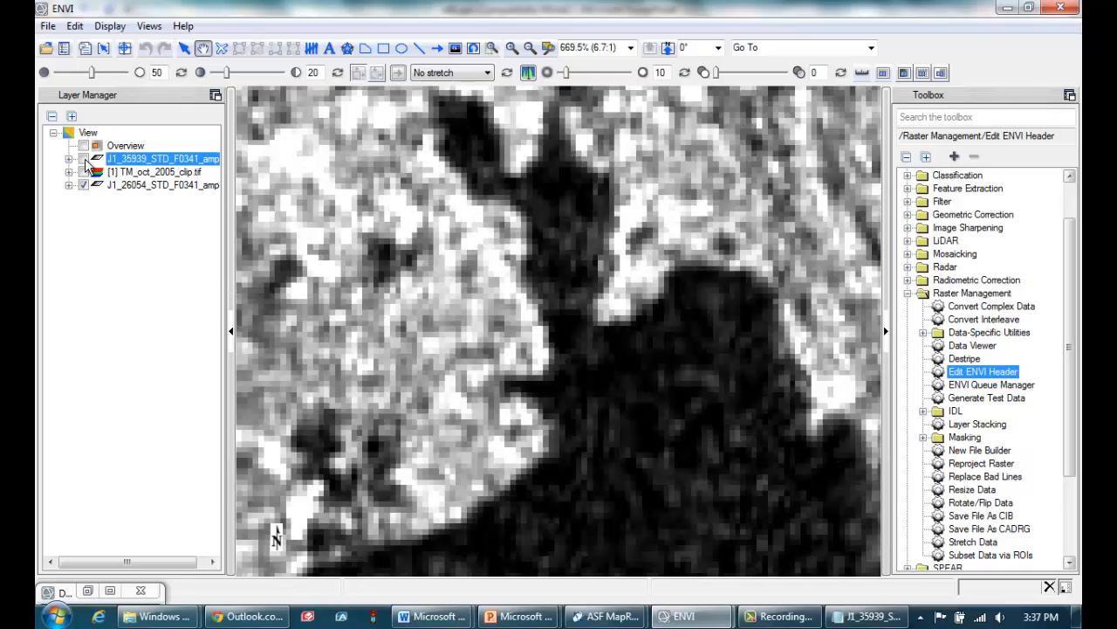
left_click(84, 159)
left_click(83, 159)
left_click(83, 158)
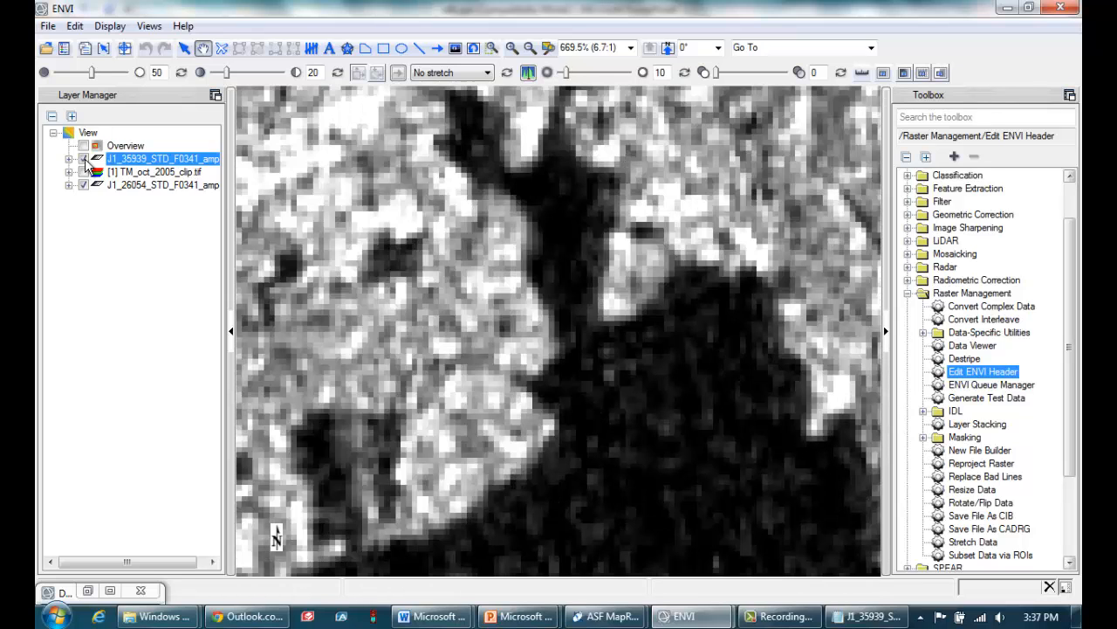